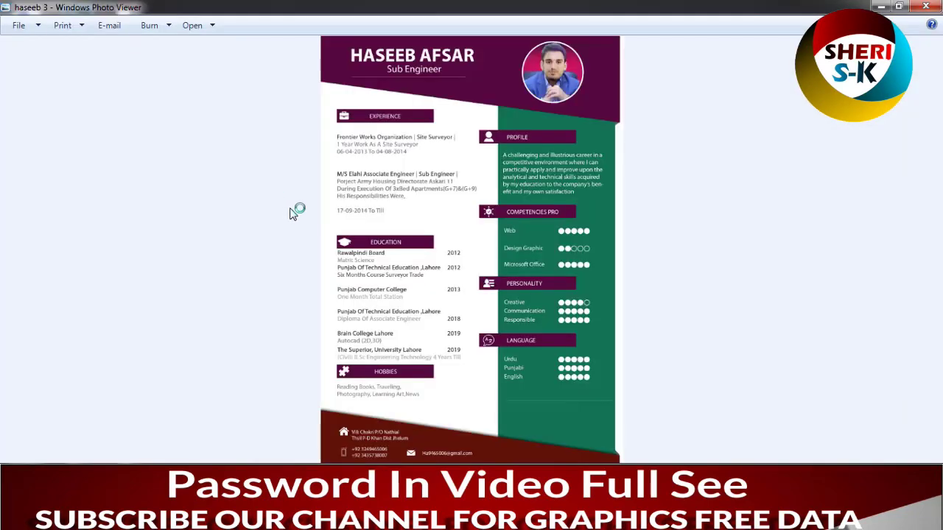
- Zoom and pan through the first finished resume design, from header to contact footer
scroll(454, 142, up, 2)
scroll(432, 141, up, 3)
mouse_move(432, 387)
mouse_down()
mouse_move(427, 185)
mouse_move(447, 140)
mouse_up()
drag(442, 515, 442, 87)
drag(452, 341, 452, 130)
scroll(441, 169, down, 2)
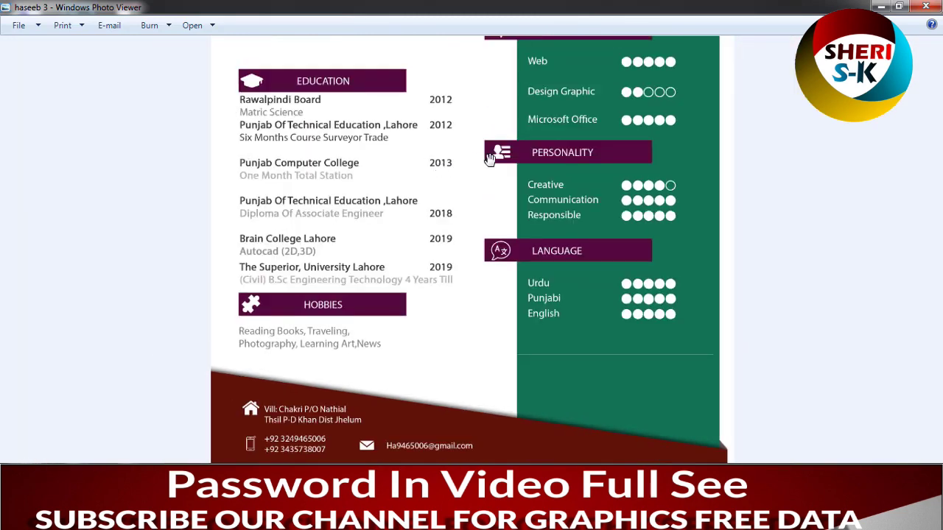
drag(476, 162, 474, 320)
scroll(477, 295, up, 1)
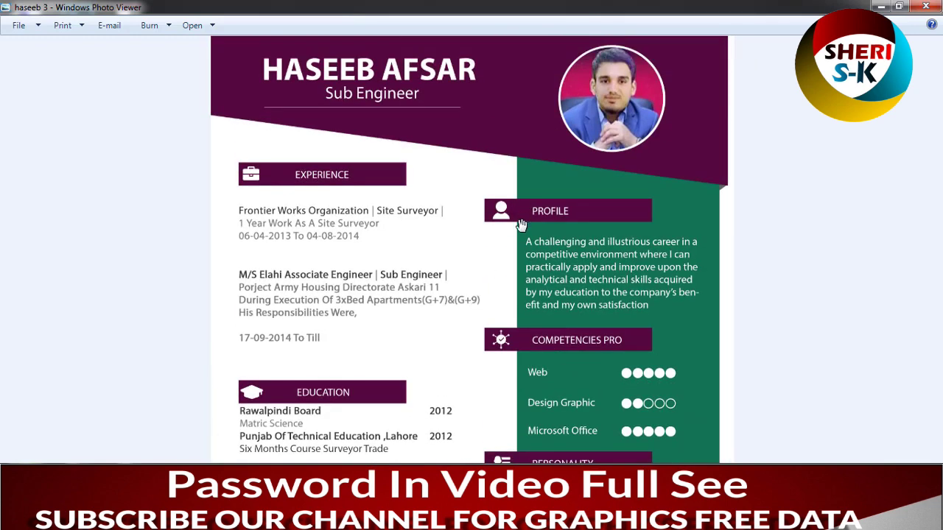
scroll(523, 219, down, 2)
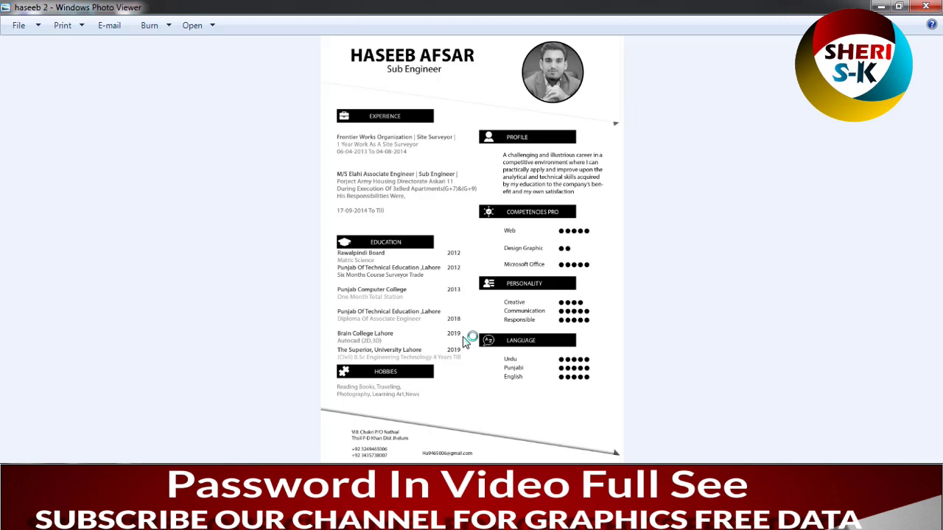
- Step to resume design 02 and look over its Education and Language sections
key(Left)
key(Left)
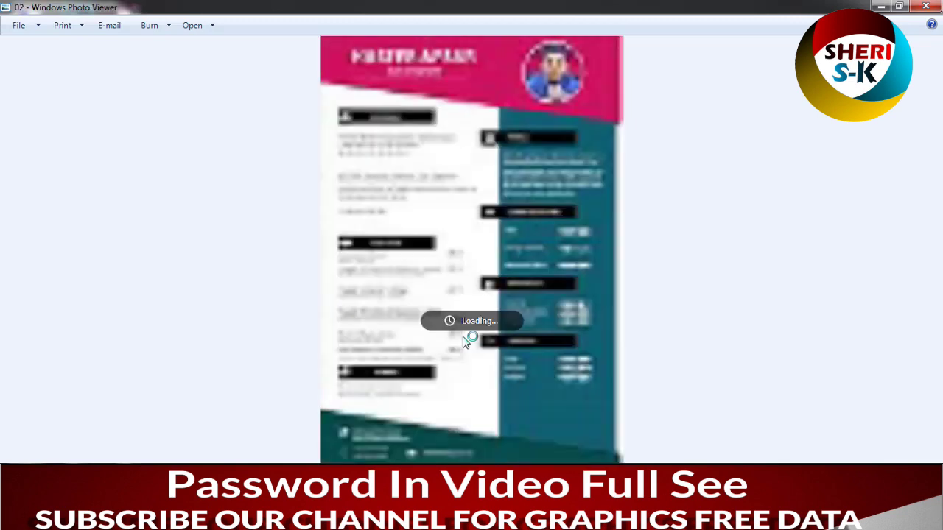
scroll(521, 107, up, 3)
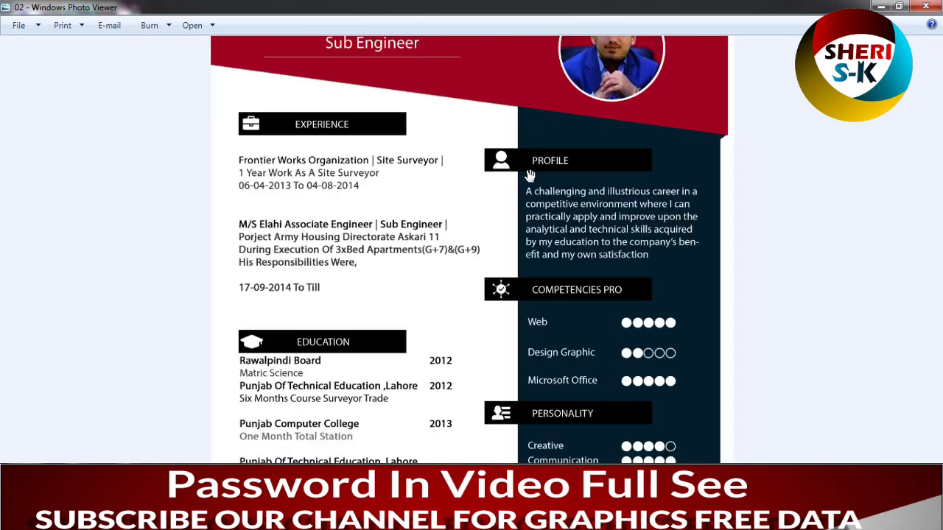
drag(526, 332, 524, 130)
scroll(500, 236, down, 3)
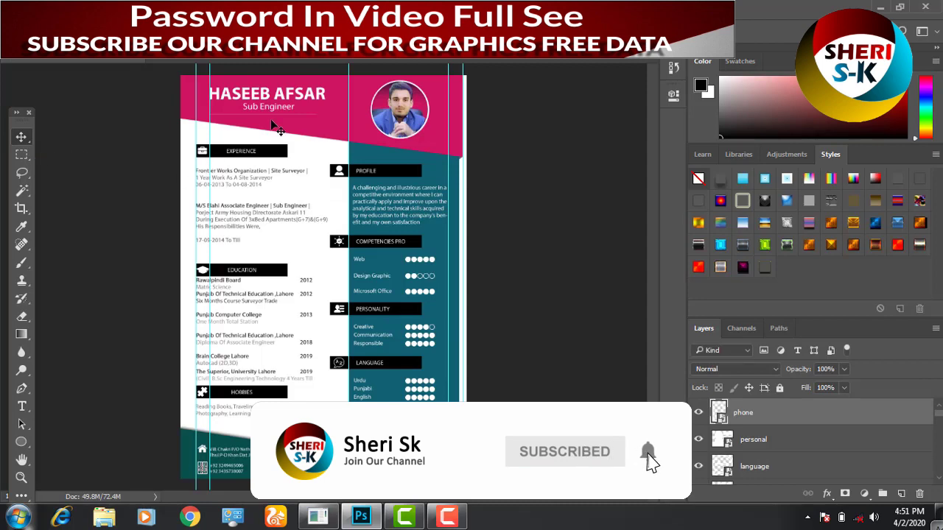
- Delete the old portrait layer from the header circle
key(ctrl+plus)
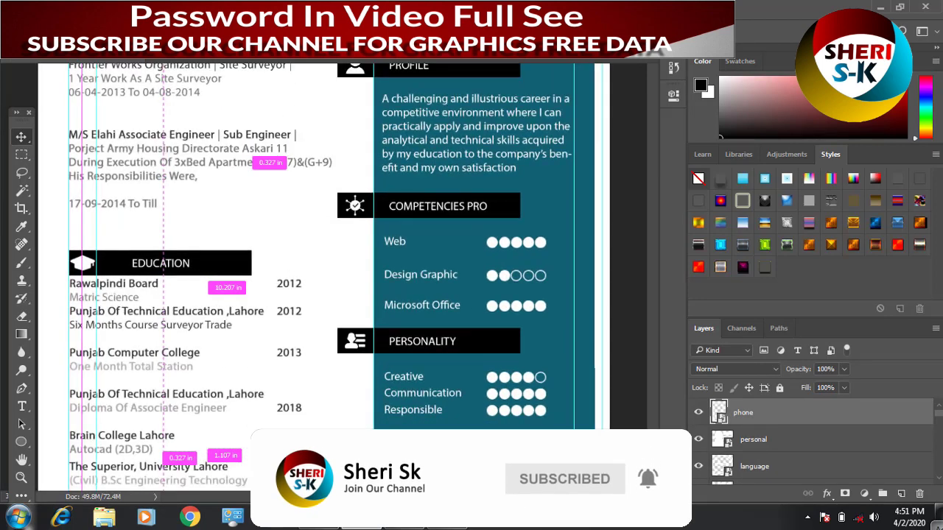
drag(554, 131, 560, 344)
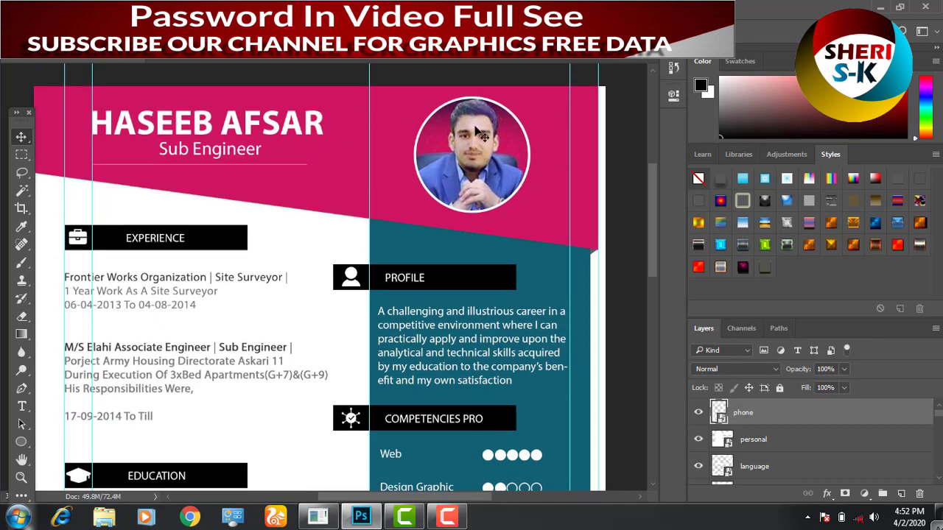
drag(480, 147, 471, 147)
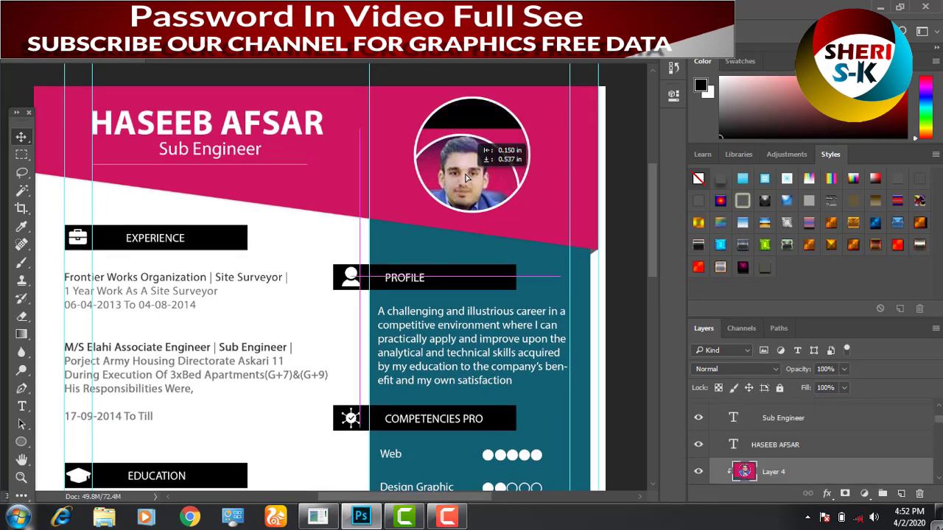
right_click(767, 471)
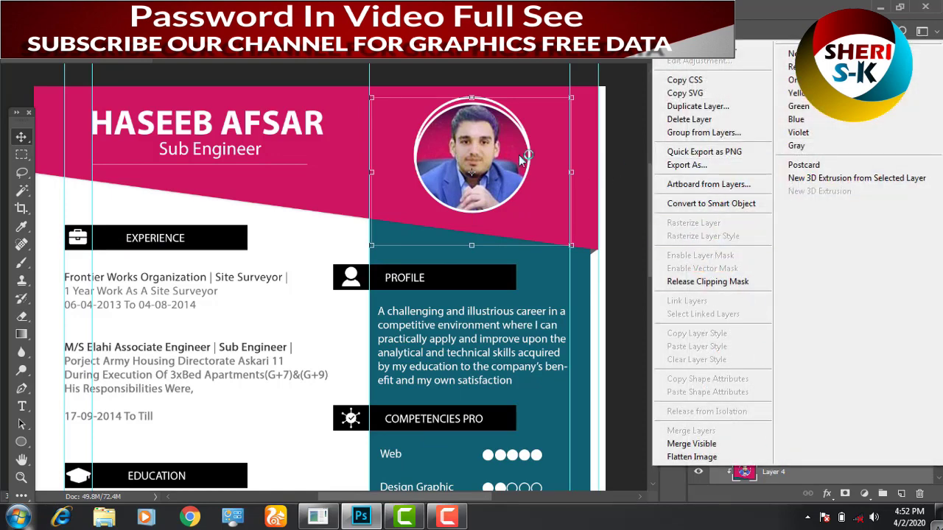
click(475, 131)
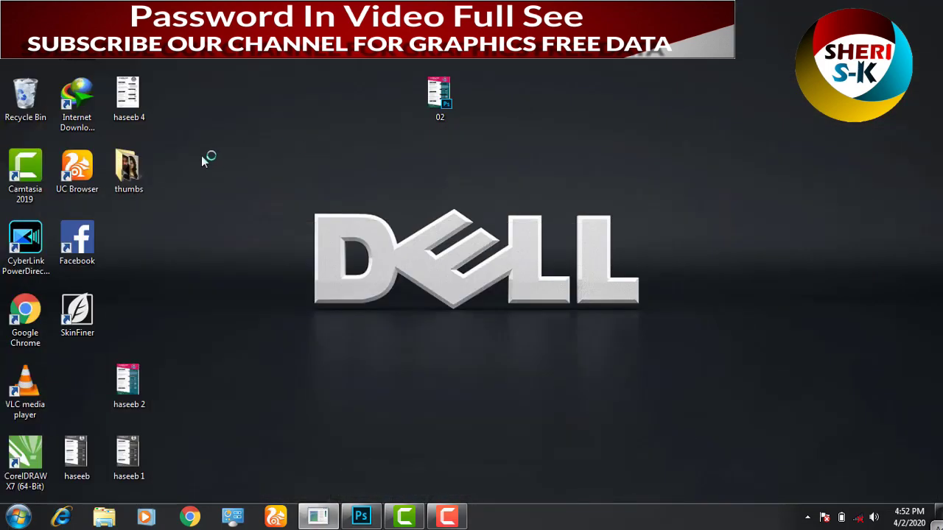
- Drag the new woman's photo from the replacement-photo folder onto the resume canvas
double_click(127, 166)
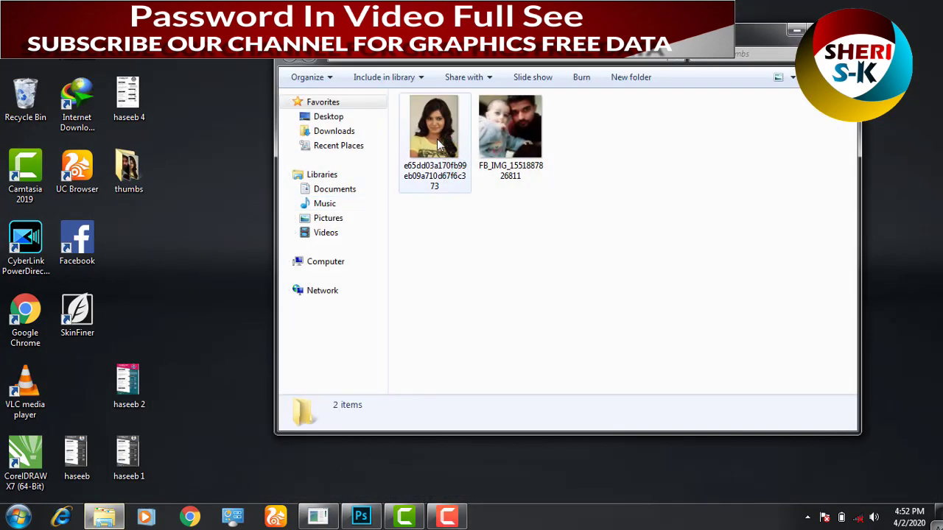
drag(434, 140, 506, 202)
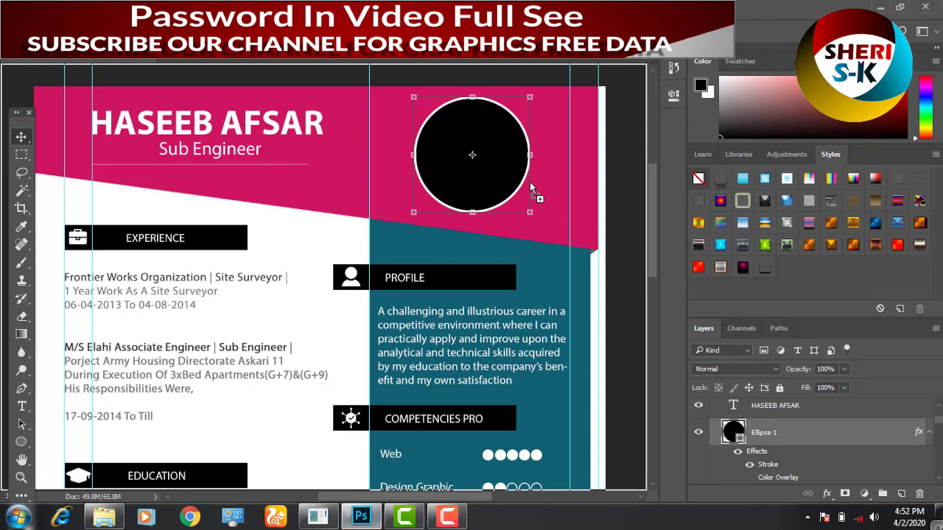
drag(532, 190, 500, 186)
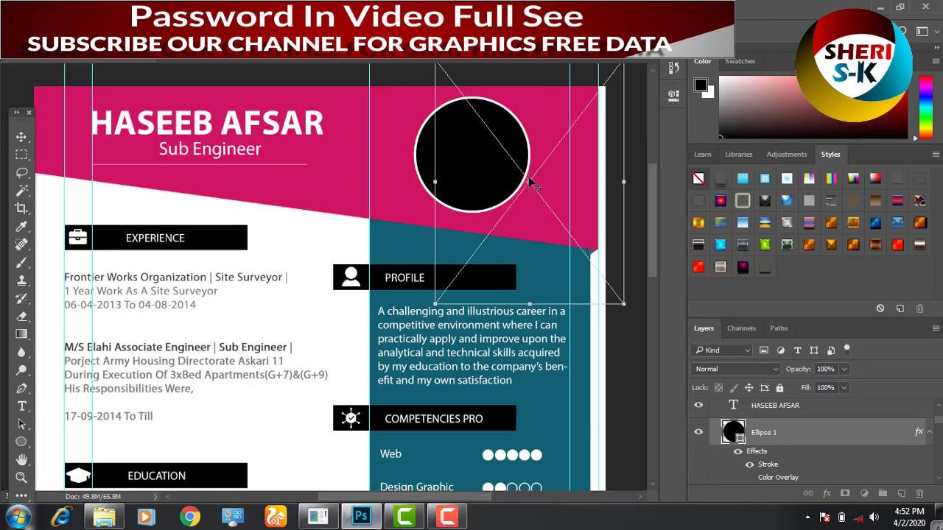
- Place the new photo over the circle and clip it to the circle shape
drag(425, 167, 354, 167)
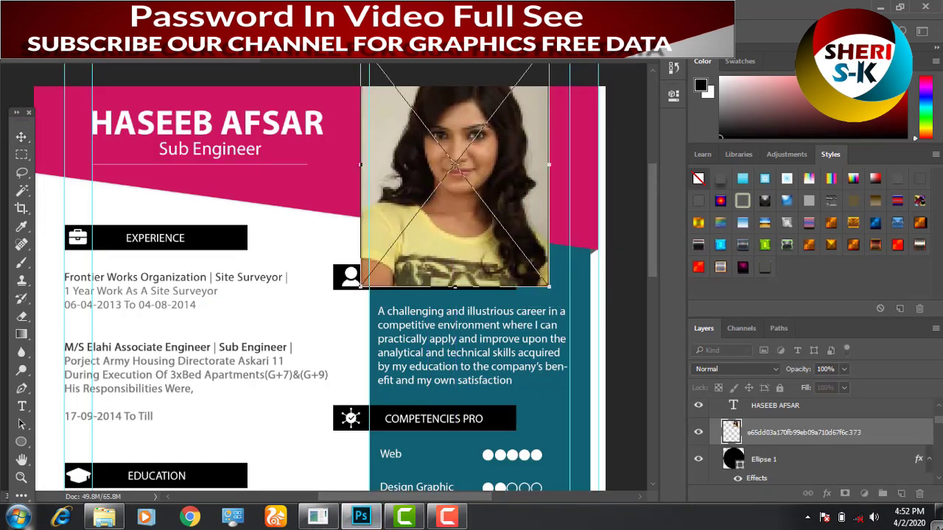
key(Return)
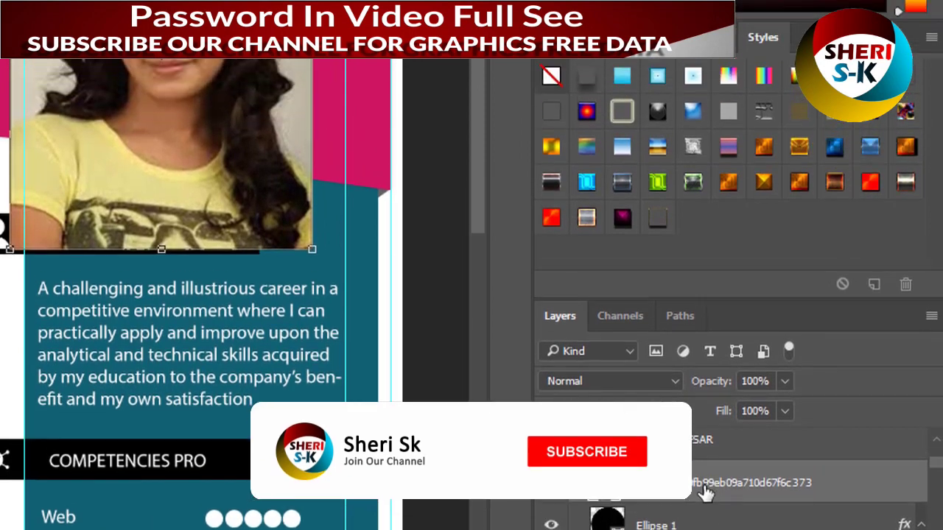
right_click(707, 423)
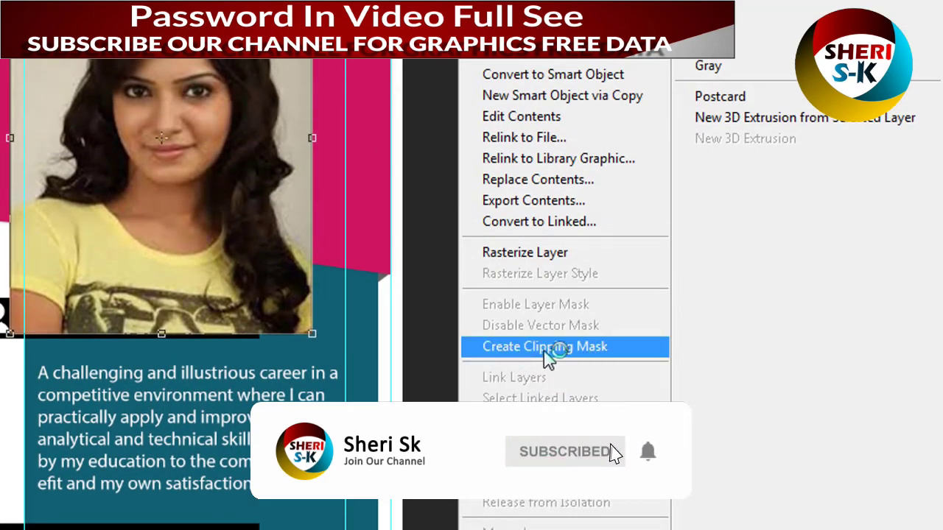
click(574, 352)
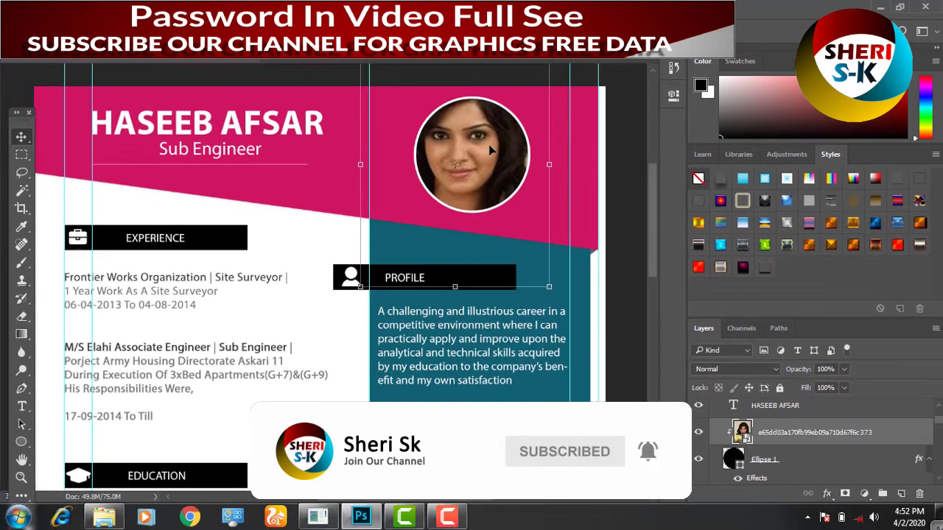
- Scale and centre the clipped photo so it fills the circular frame
drag(491, 166, 491, 183)
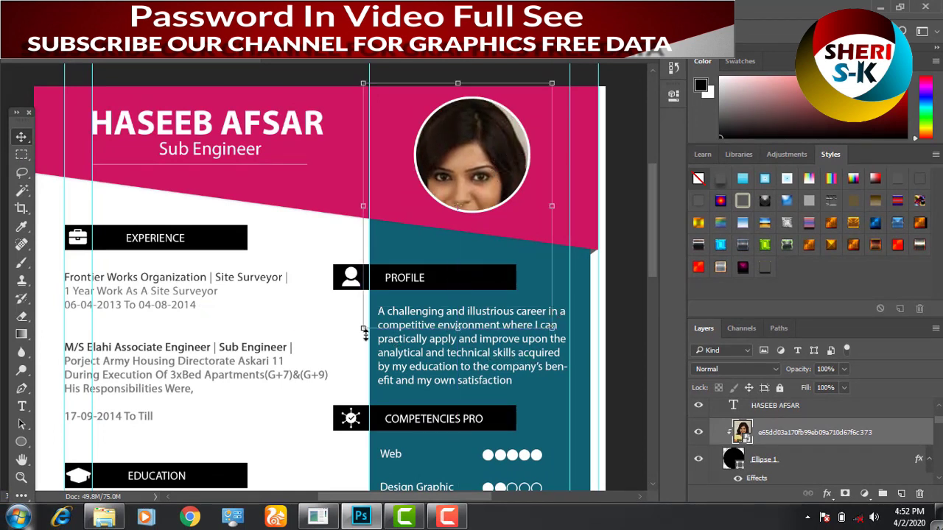
drag(361, 329, 407, 245)
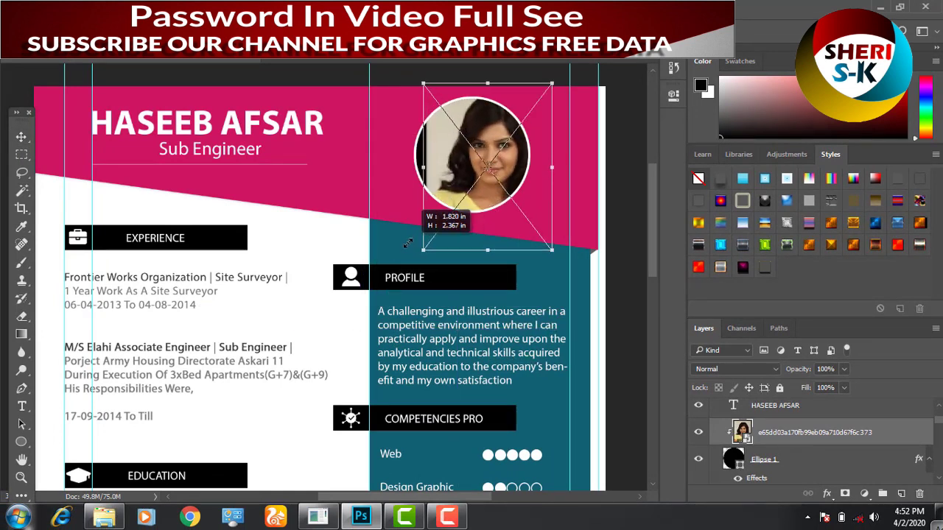
drag(504, 148, 480, 153)
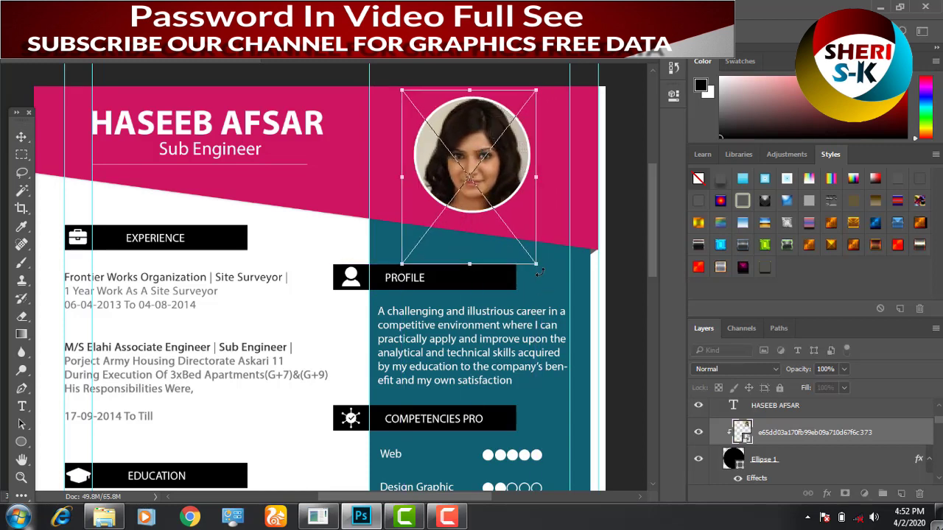
drag(538, 265, 531, 221)
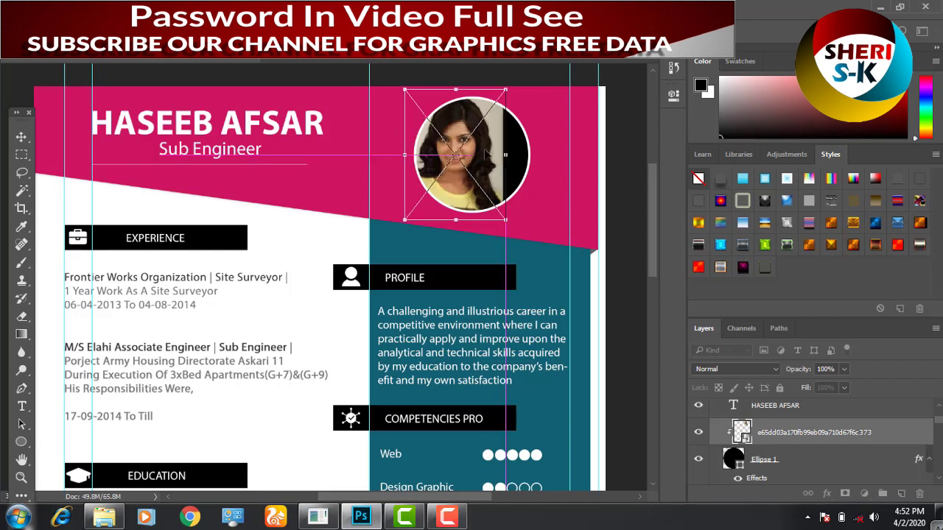
drag(468, 151, 492, 155)
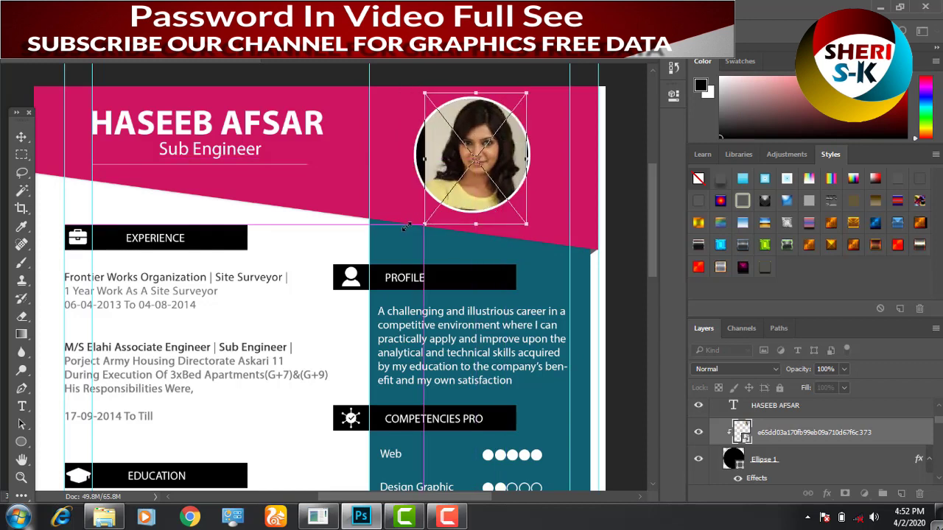
drag(427, 224, 405, 224)
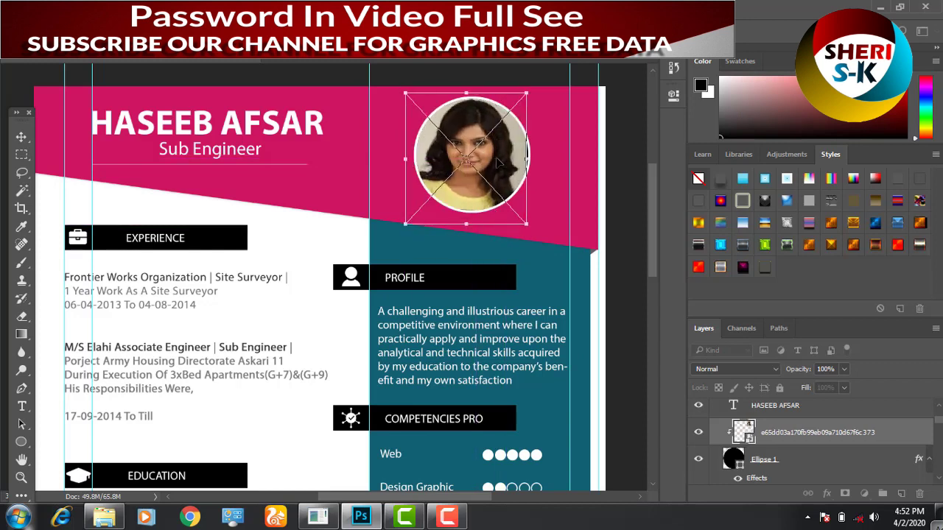
drag(498, 162, 502, 162)
key(Return)
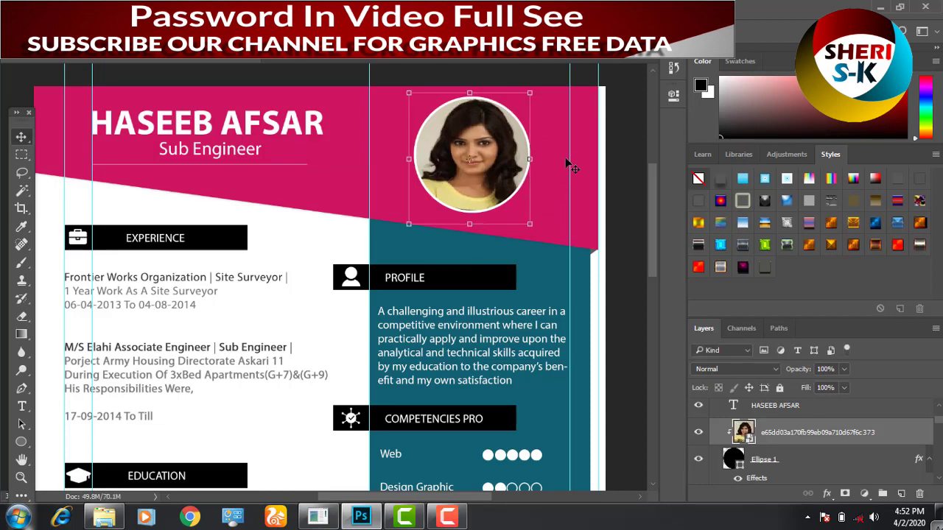
click(571, 165)
click(495, 176)
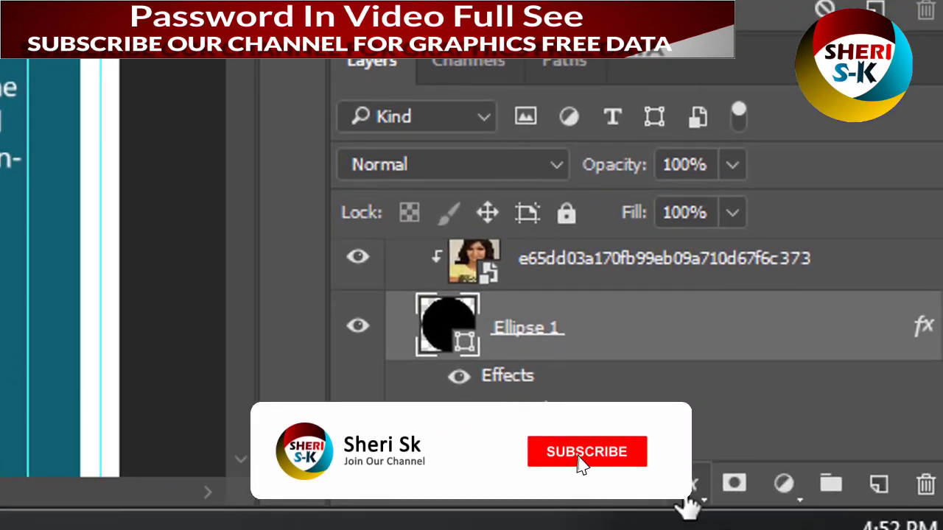
- Add a 10 px white (ffffff) inside stroke around the round portrait
click(826, 493)
click(749, 154)
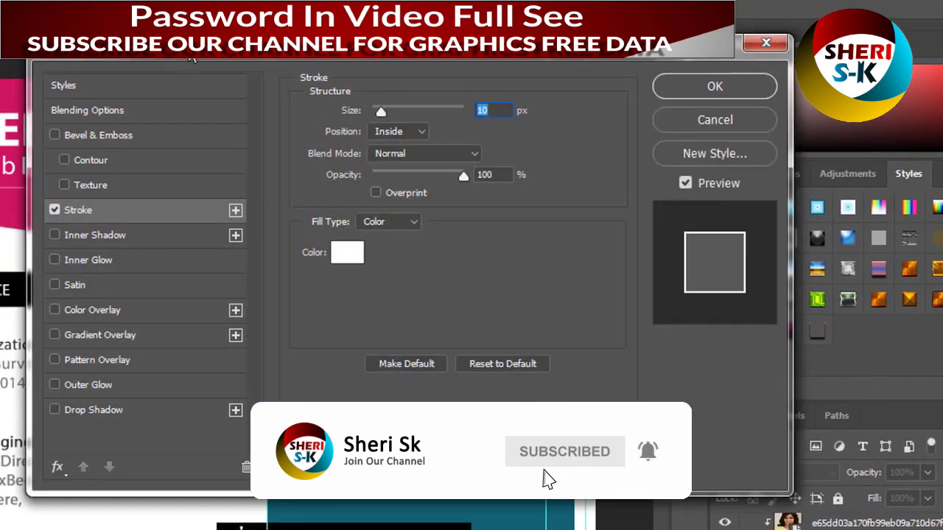
drag(192, 59, 335, 308)
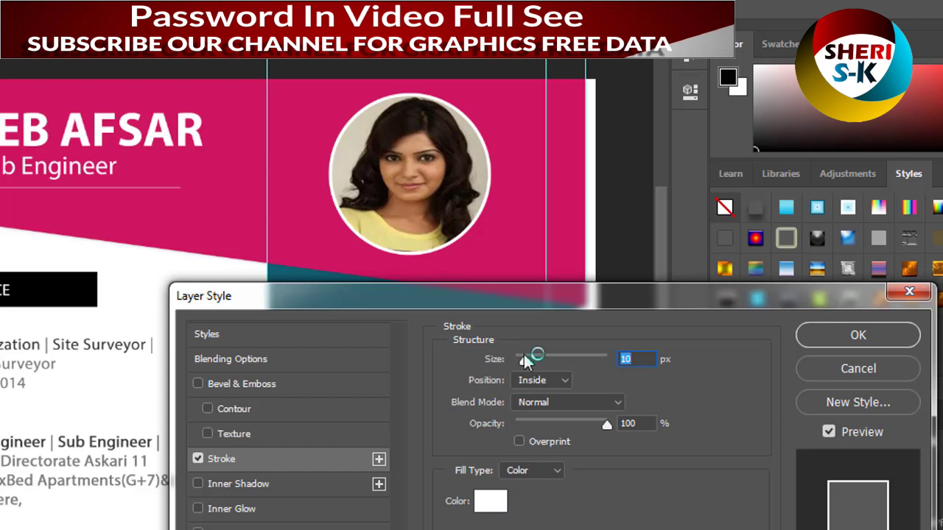
click(490, 501)
click(704, 192)
drag(684, 179, 693, 181)
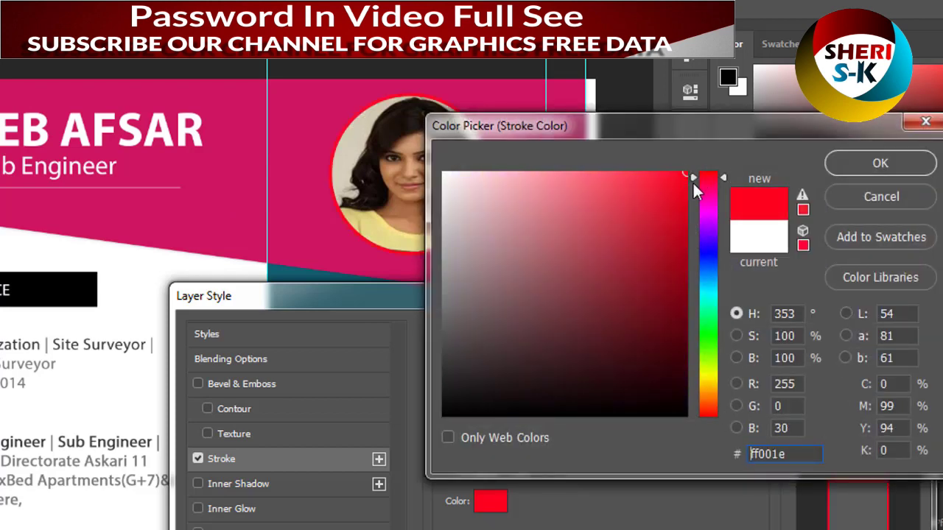
drag(701, 229, 706, 276)
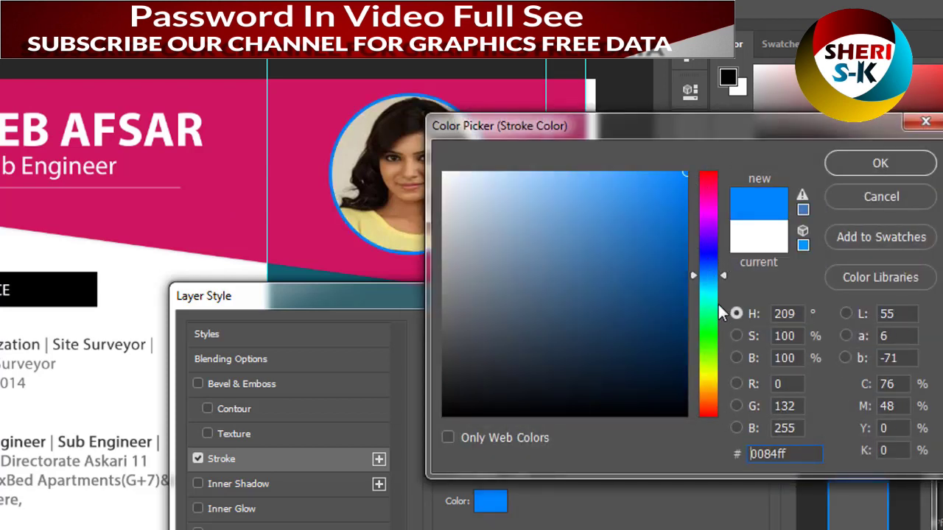
click(714, 336)
click(638, 255)
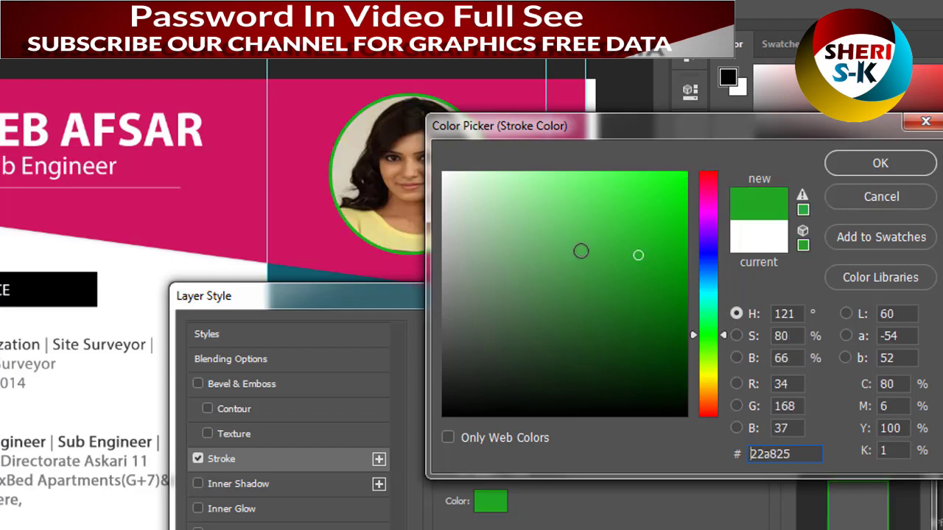
drag(615, 255, 443, 174)
click(832, 163)
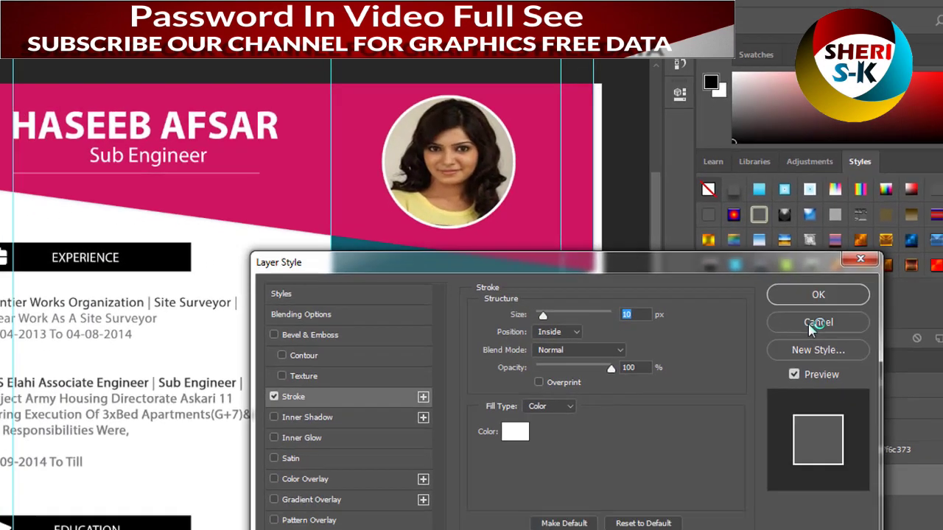
click(847, 294)
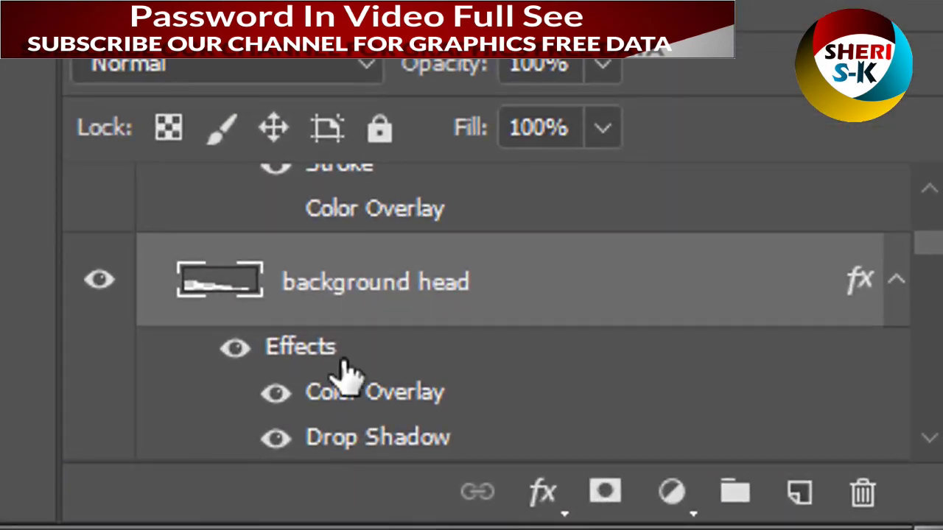
- Give the header background a Color Overlay of deep blue 095e8f
click(545, 503)
click(685, 272)
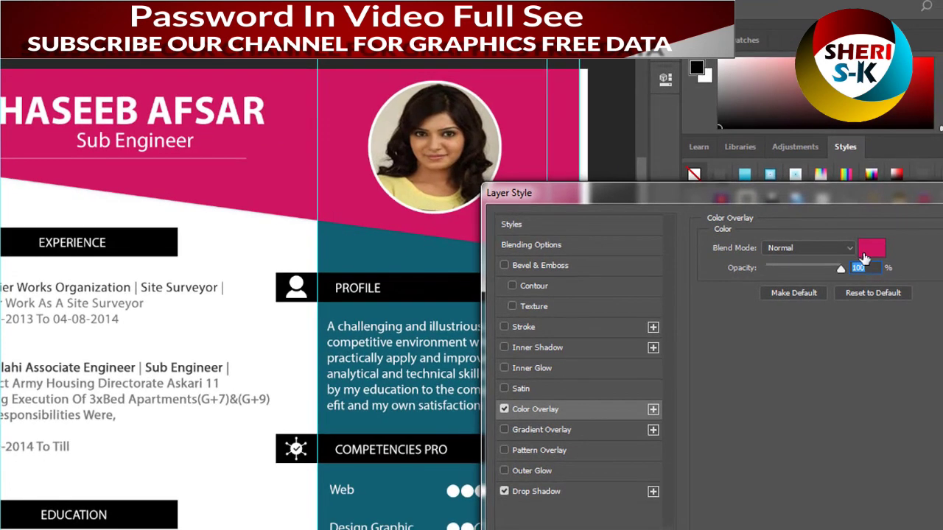
click(872, 249)
click(676, 211)
click(630, 217)
drag(623, 243, 626, 293)
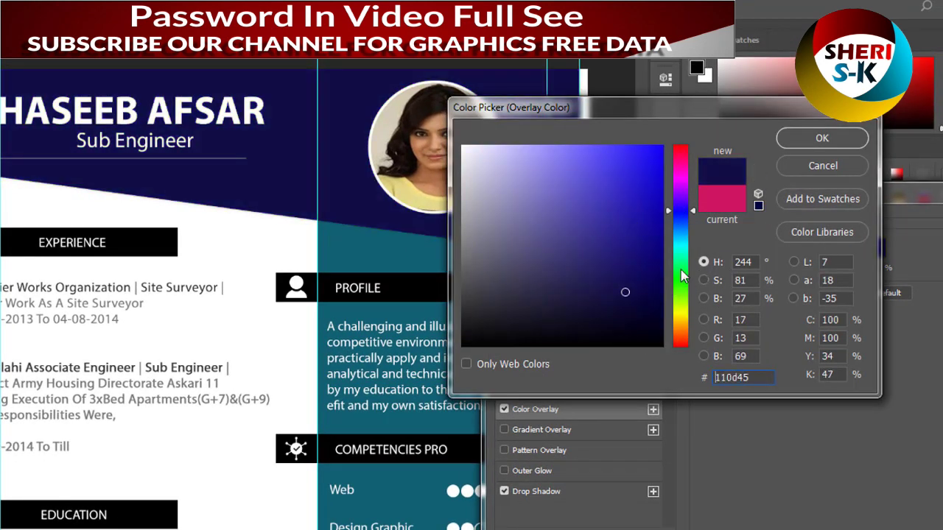
click(679, 265)
drag(629, 264, 651, 233)
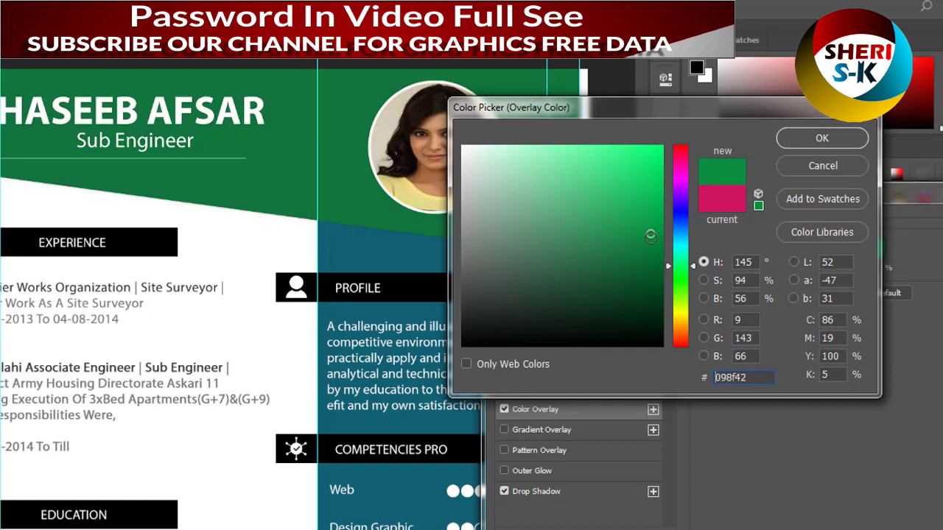
drag(679, 276, 679, 234)
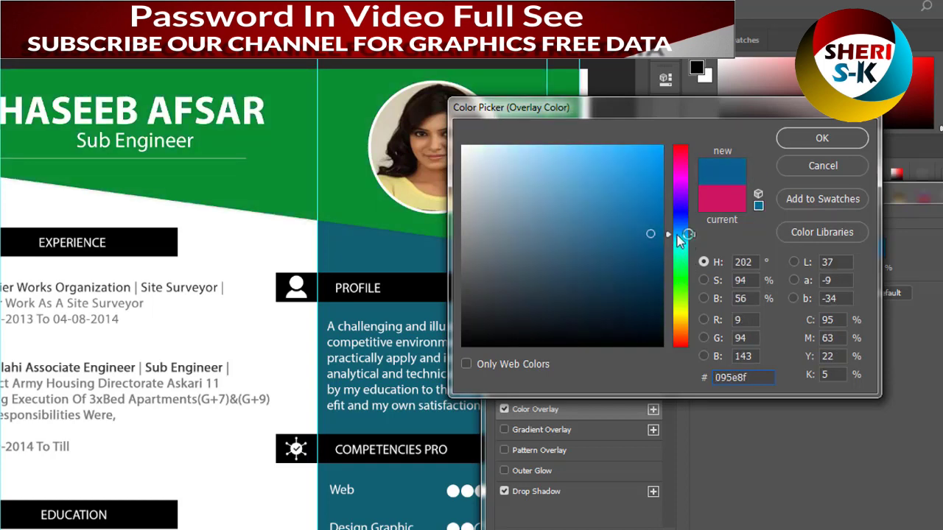
click(795, 142)
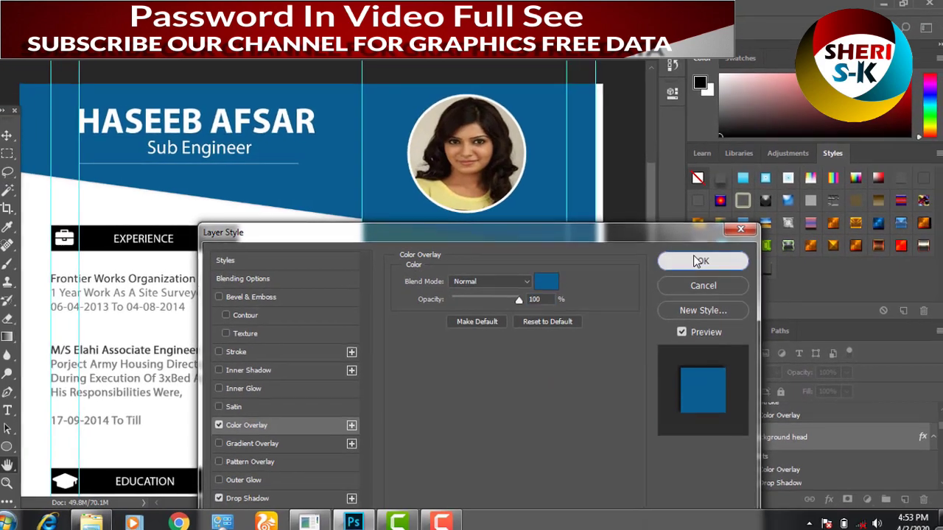
click(698, 261)
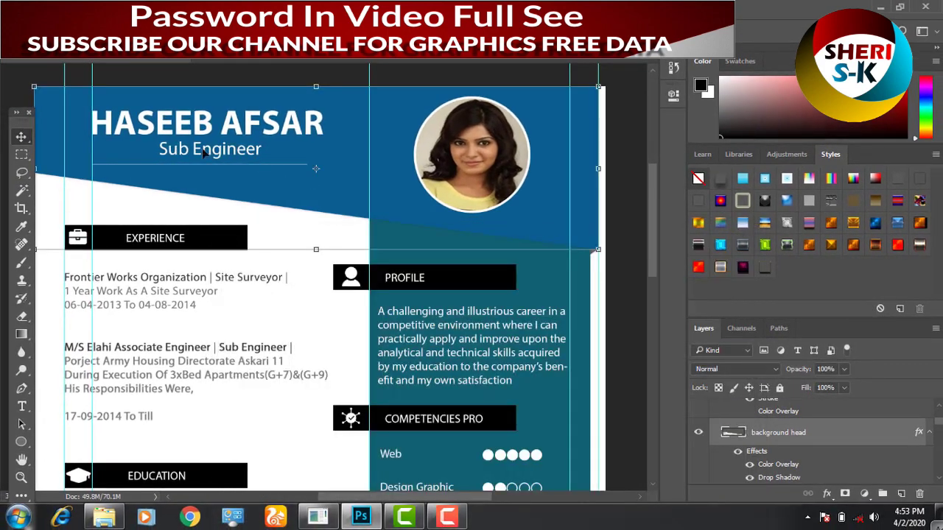
click(22, 406)
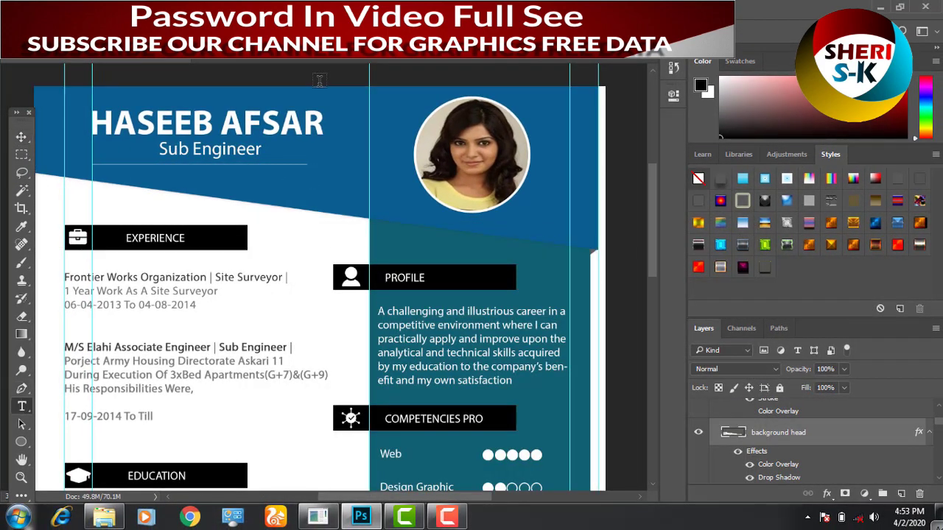
click(293, 121)
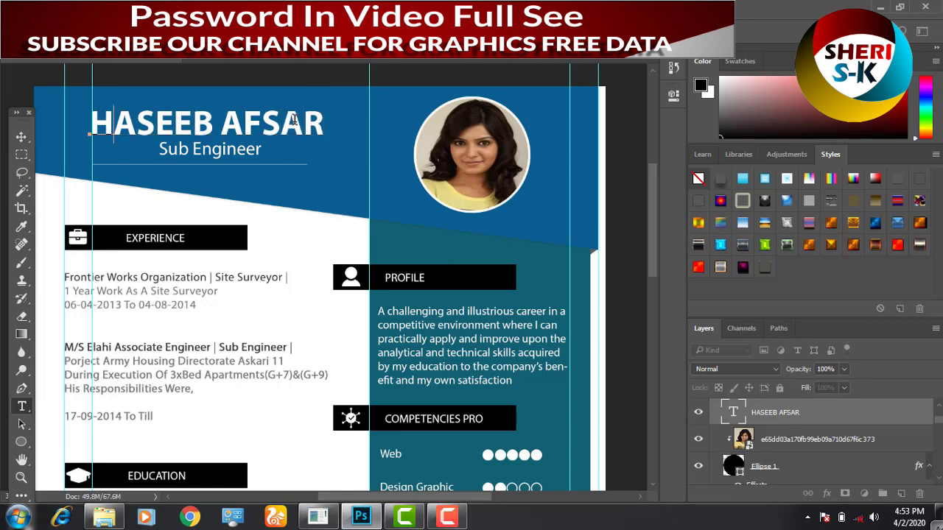
key(Delete)
key(Delete)
key(Delete)
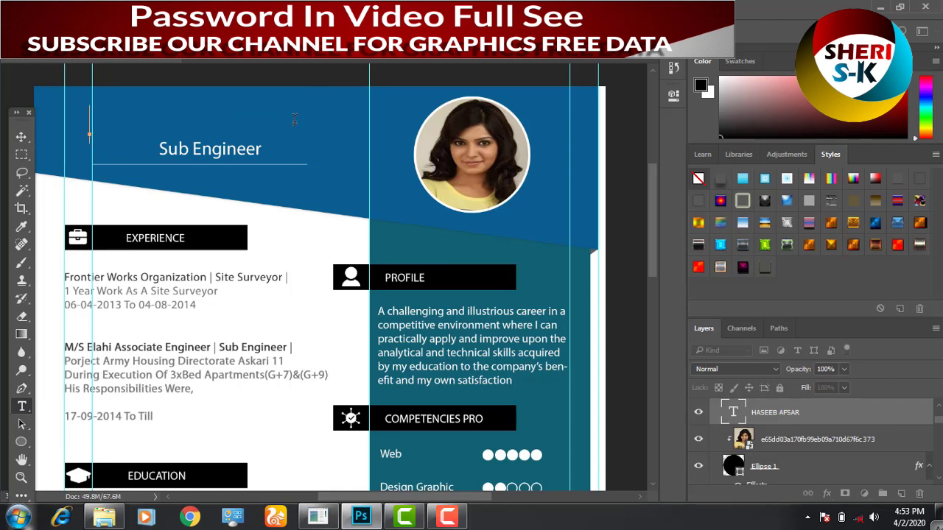
text(sheri)
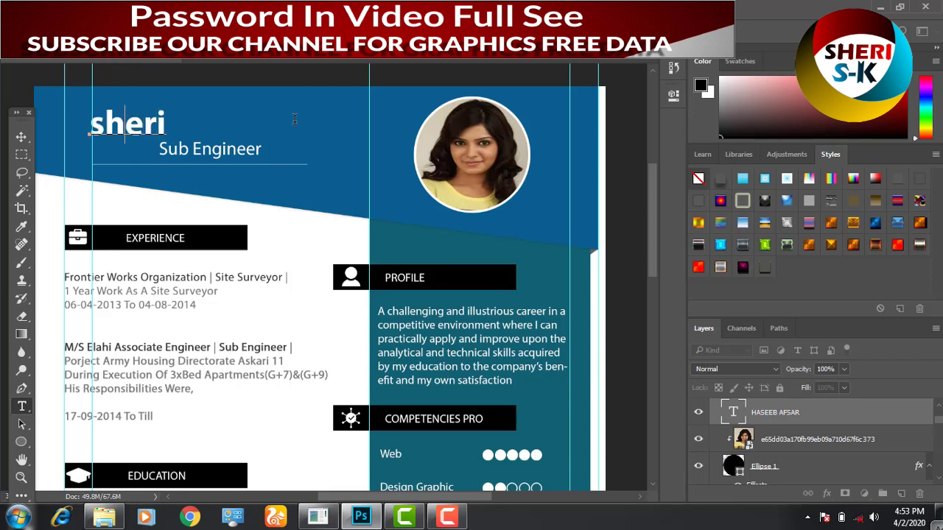
key(ctrl+a)
key(BackSpace)
text(HERI S)
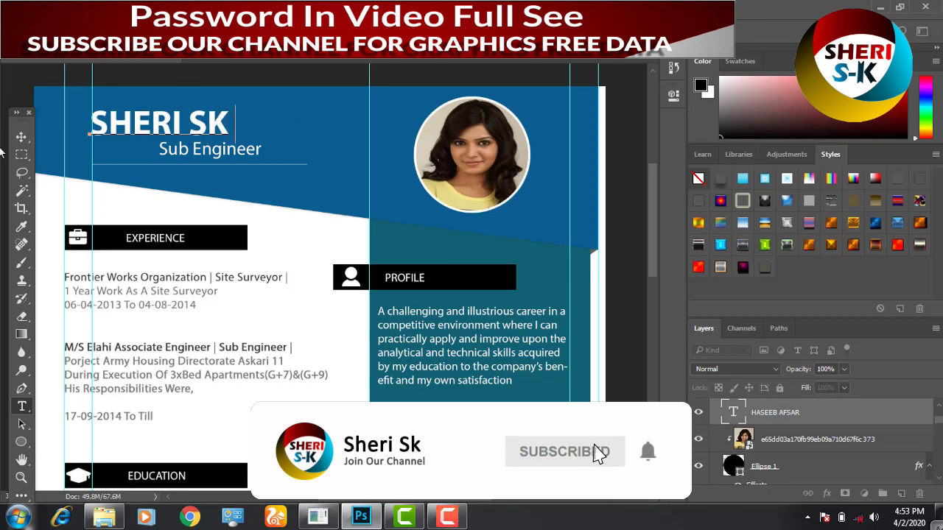
click(21, 137)
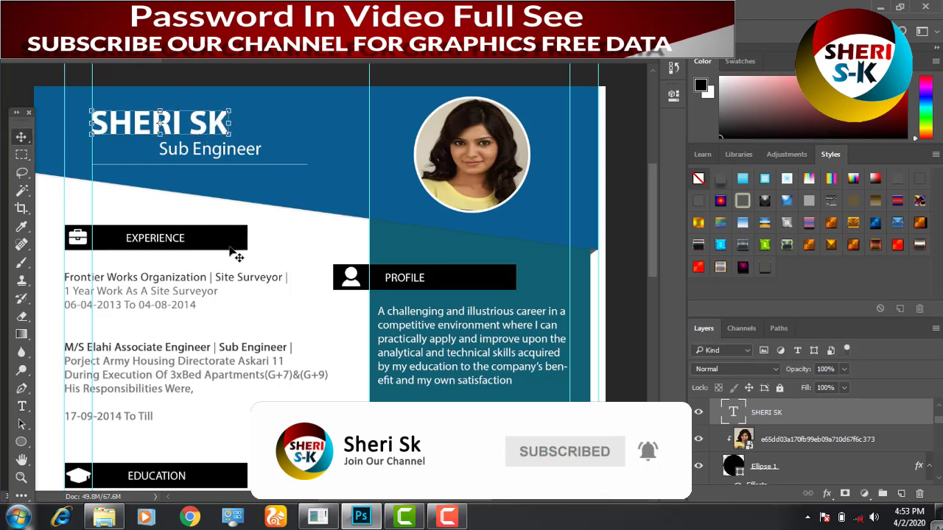
- Select the right-hand column shape, Rectangle 1, and bring up its Color Overlay settings
scroll(236, 253, down, 2)
scroll(263, 255, down, 2)
click(546, 366)
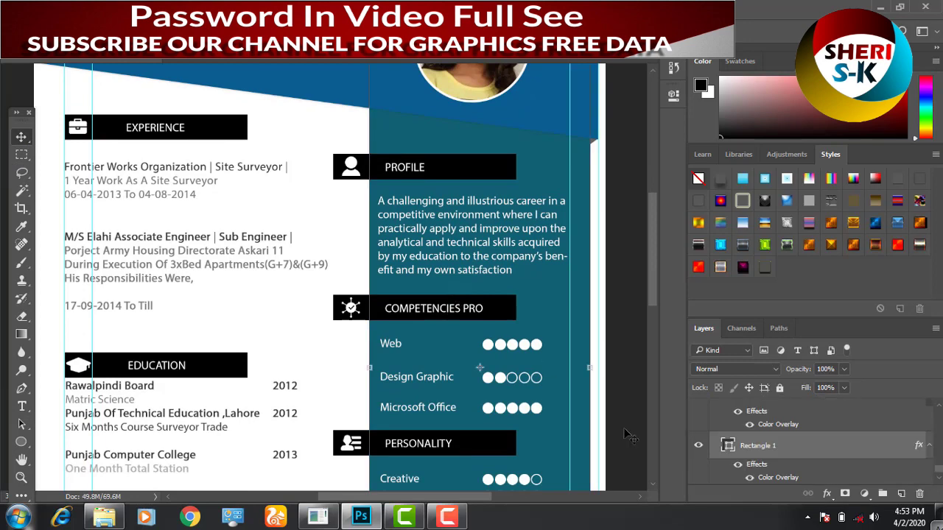
click(827, 494)
click(818, 423)
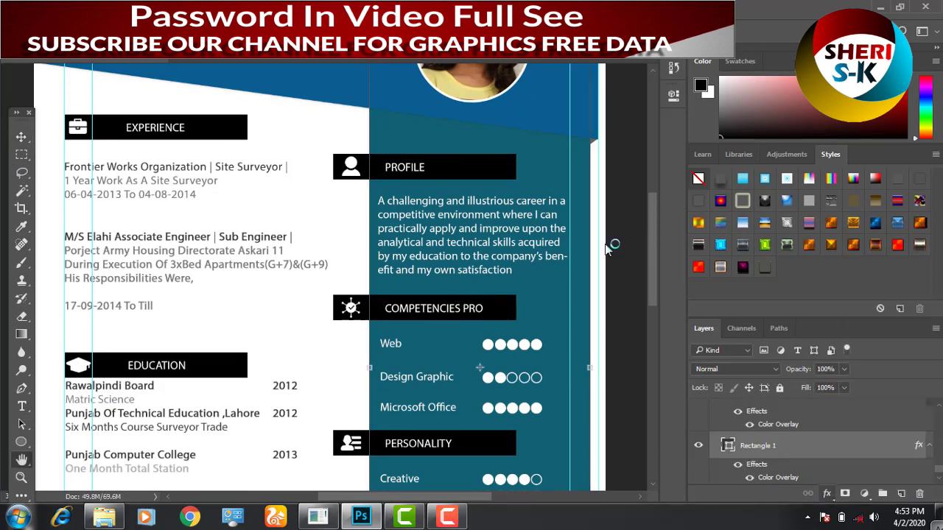
- Set the right-hand column's Color Overlay to purple 721263
drag(519, 78, 793, 302)
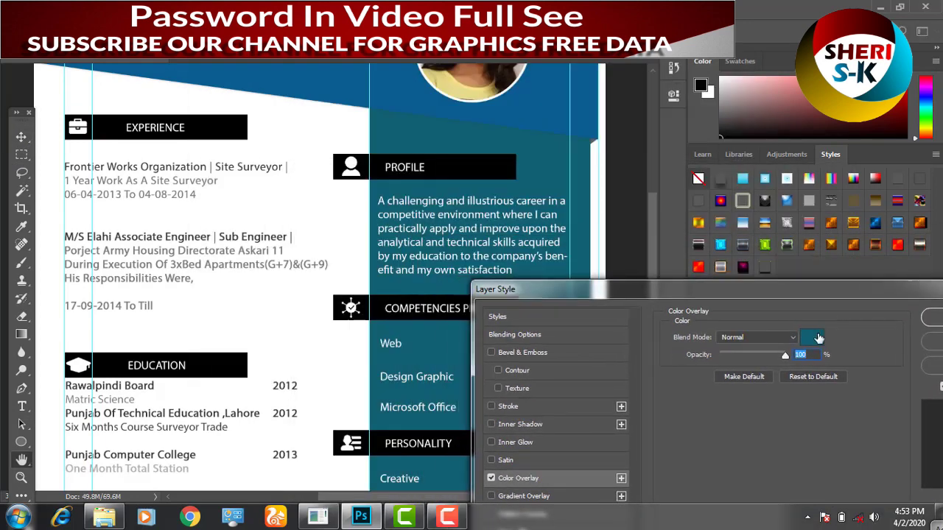
click(811, 337)
click(690, 179)
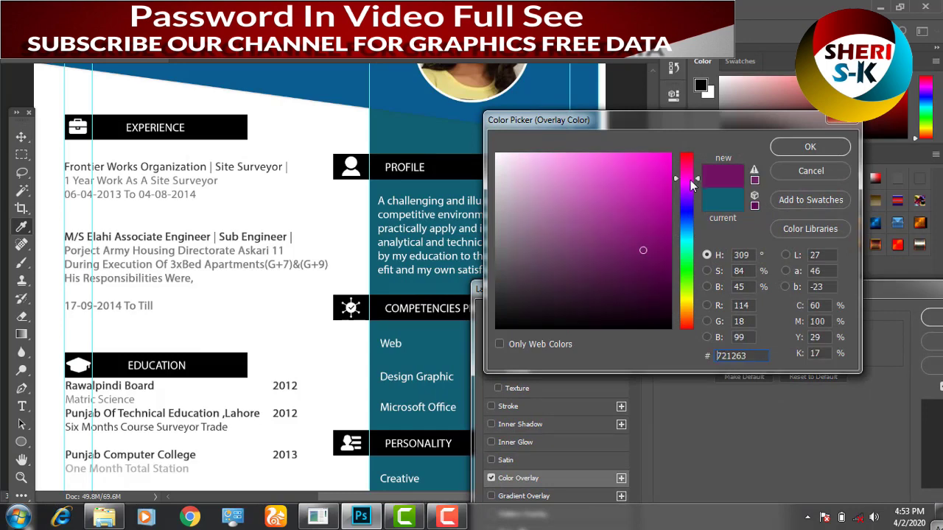
click(782, 148)
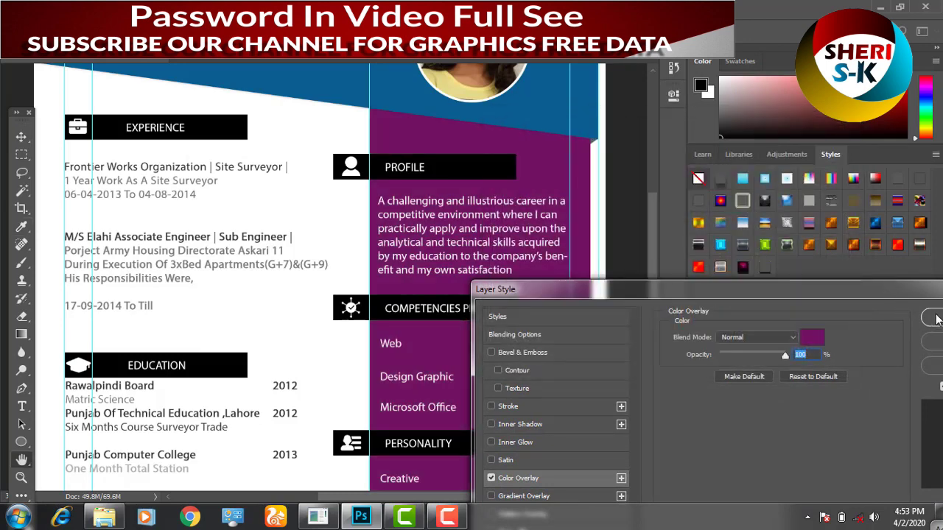
click(931, 318)
- Change the footer background's Color Overlay to orange ec421b
scroll(488, 326, down, 1)
scroll(488, 326, down, 2)
scroll(442, 354, down, 2)
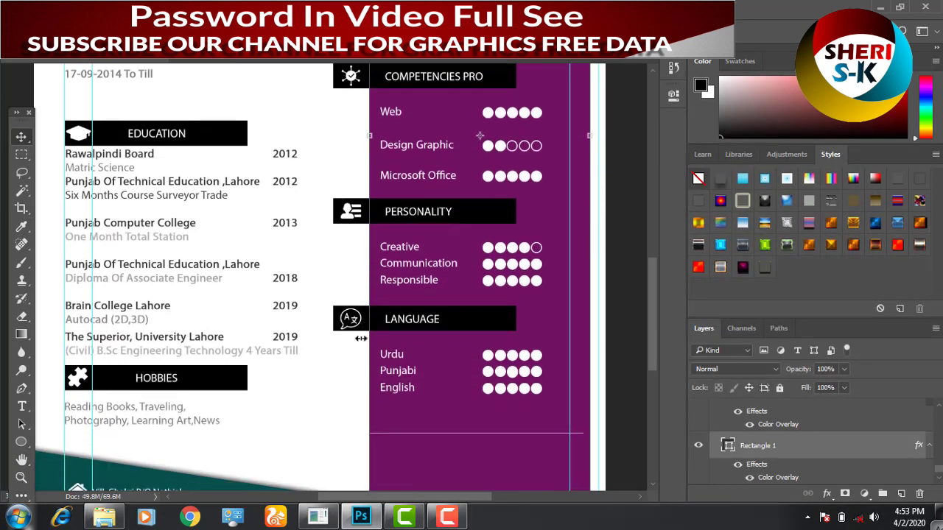
scroll(345, 409, down, 4)
click(316, 369)
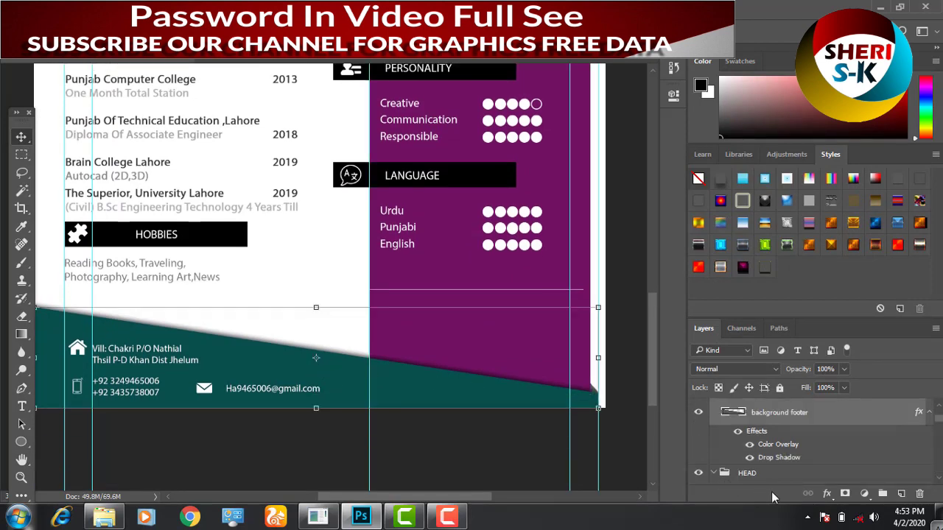
click(825, 493)
click(844, 365)
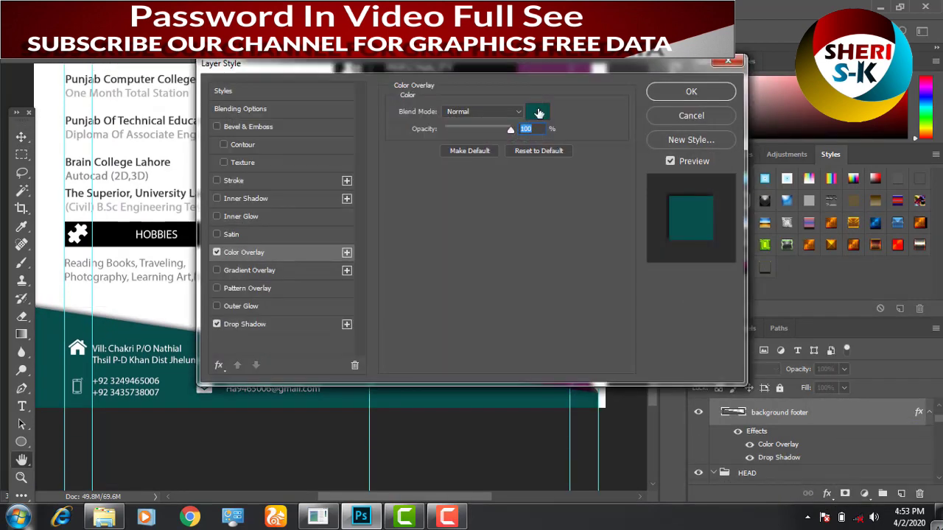
click(539, 112)
click(652, 166)
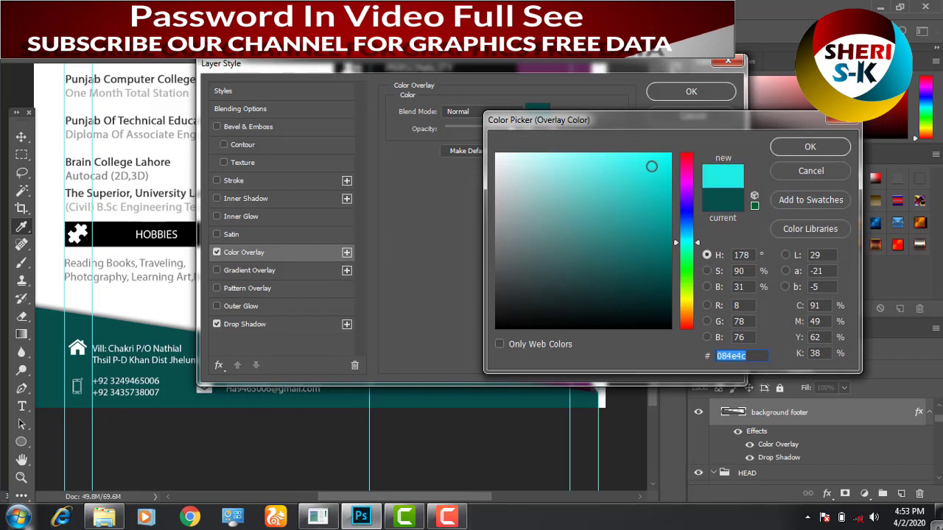
drag(679, 225, 683, 322)
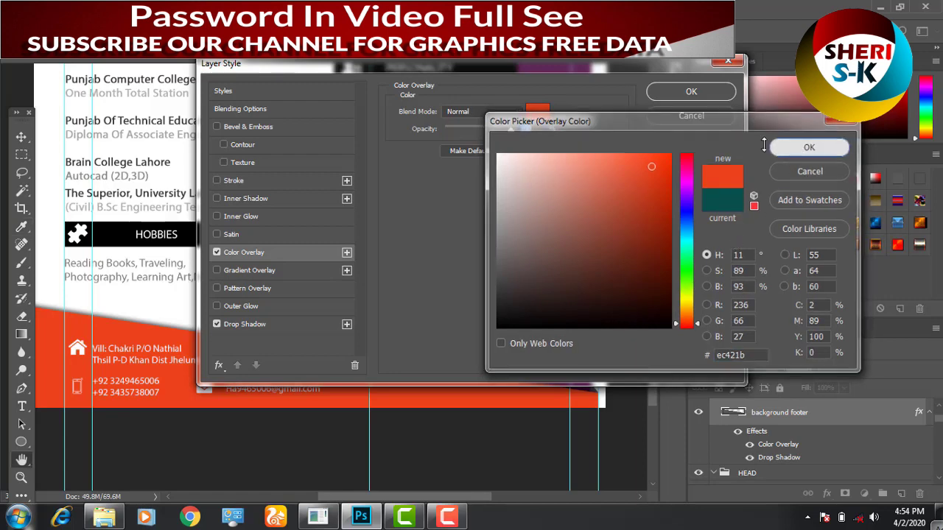
click(810, 147)
click(681, 94)
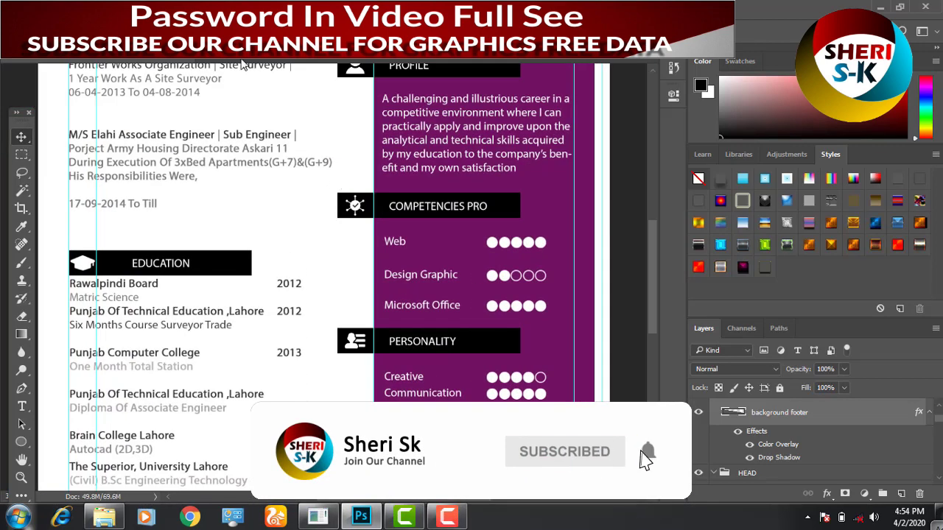
scroll(280, 282, up, 2)
scroll(301, 268, up, 2)
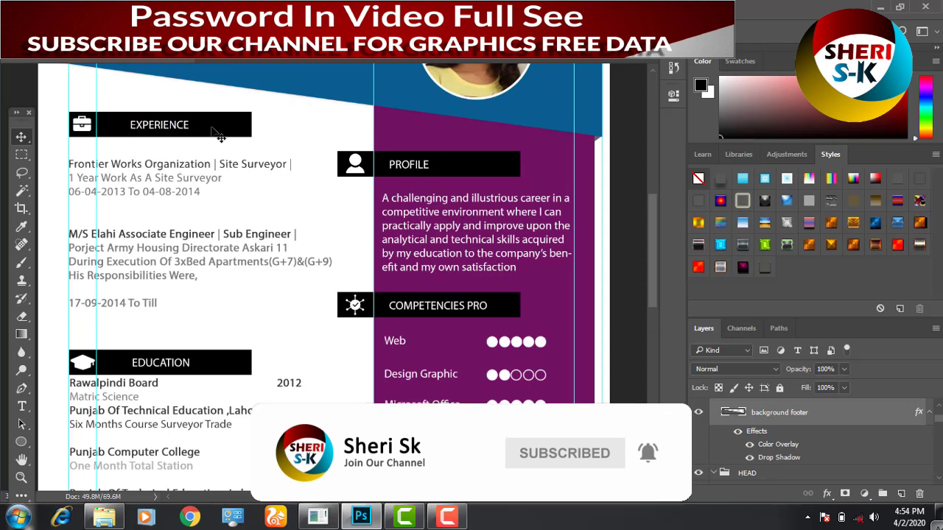
- Recolour the EXPERIENCE heading bar purple, sampled from the right column
click(214, 129)
click(826, 494)
click(864, 418)
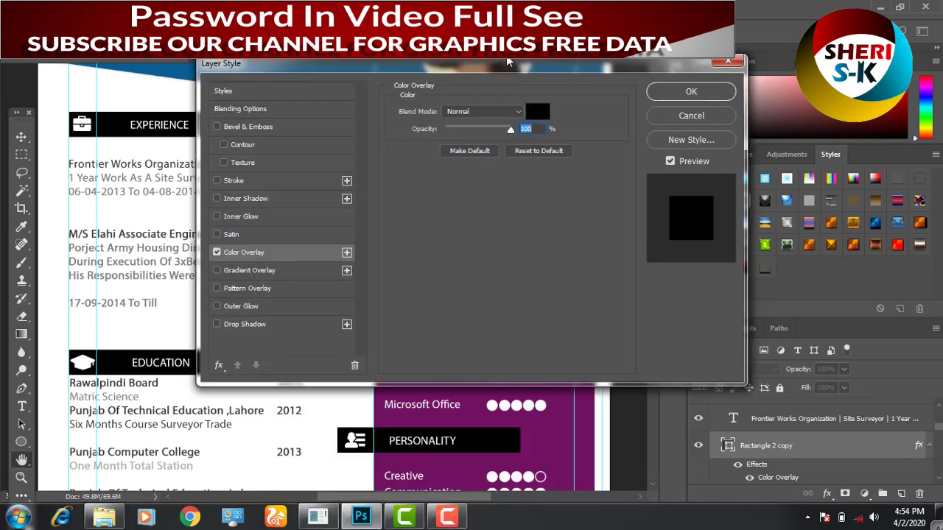
drag(507, 62, 534, 199)
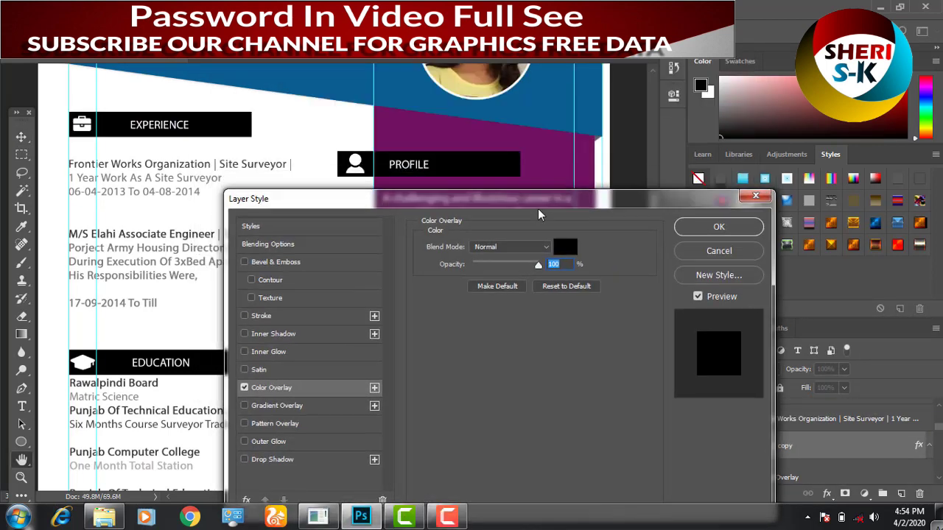
click(568, 247)
click(349, 88)
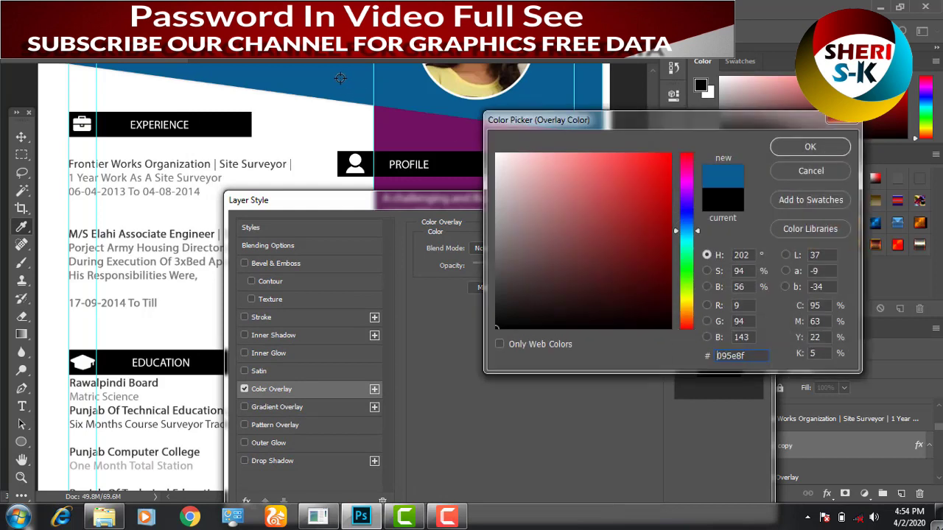
click(418, 138)
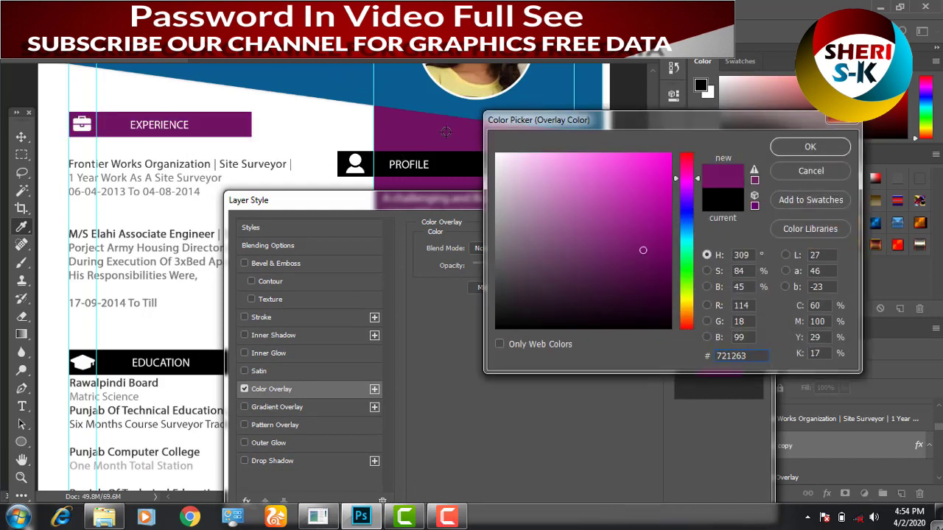
click(772, 149)
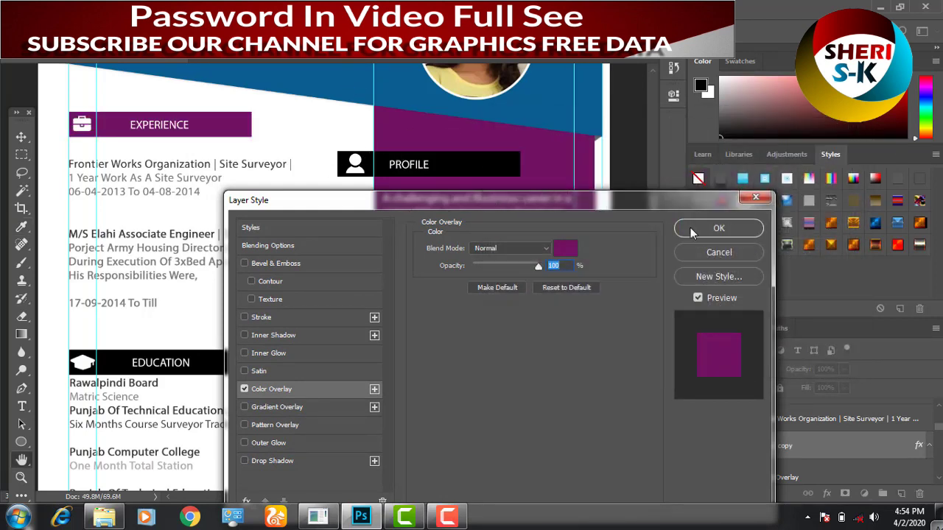
click(718, 228)
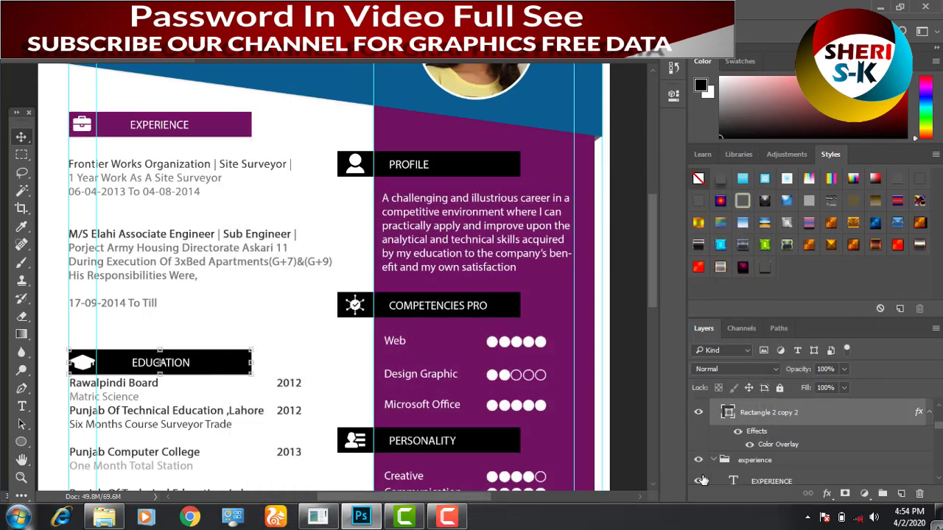
- Set the EDUCATION bar's Color Overlay to the header blue 095e8f
click(827, 494)
click(855, 430)
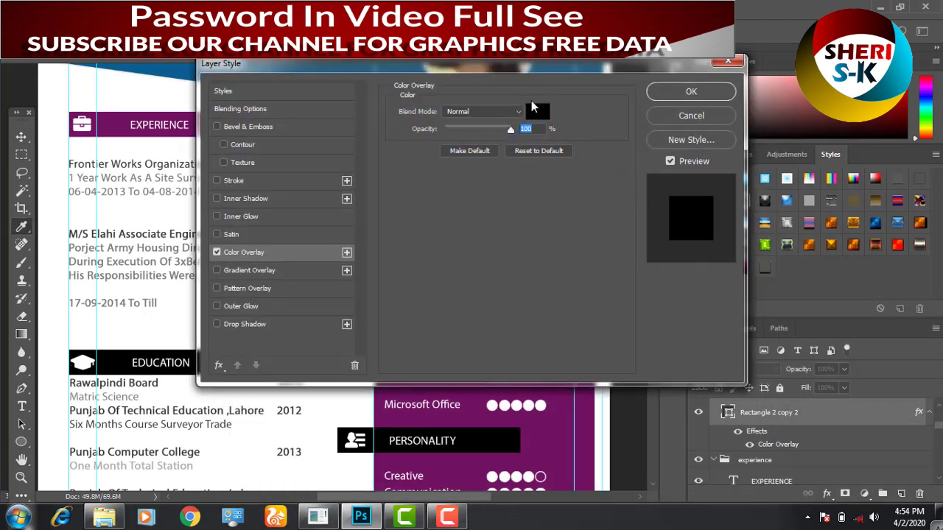
click(533, 109)
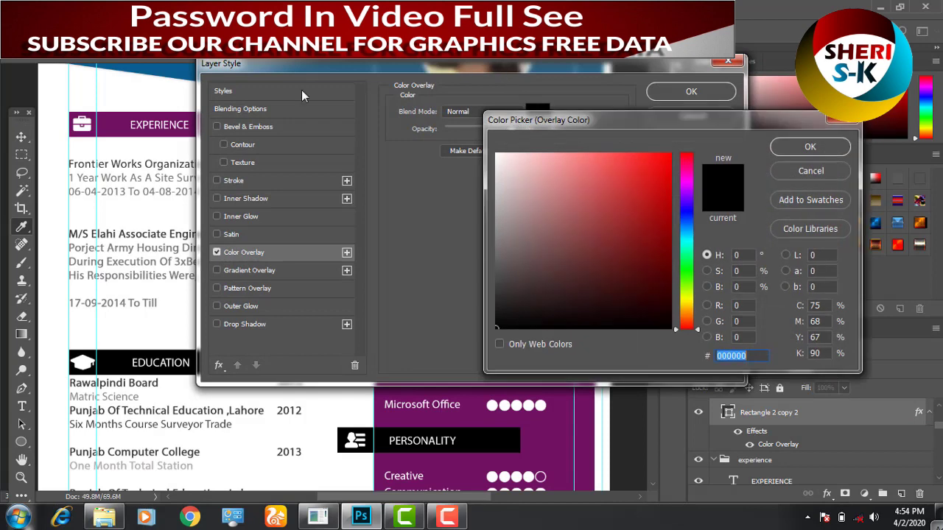
click(168, 67)
click(789, 148)
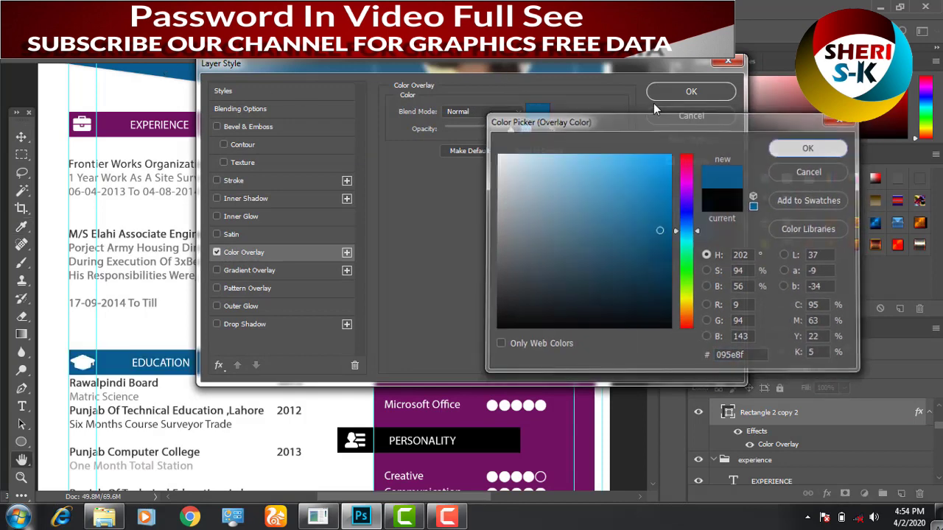
click(691, 91)
scroll(391, 327, down, 2)
scroll(391, 326, up, 3)
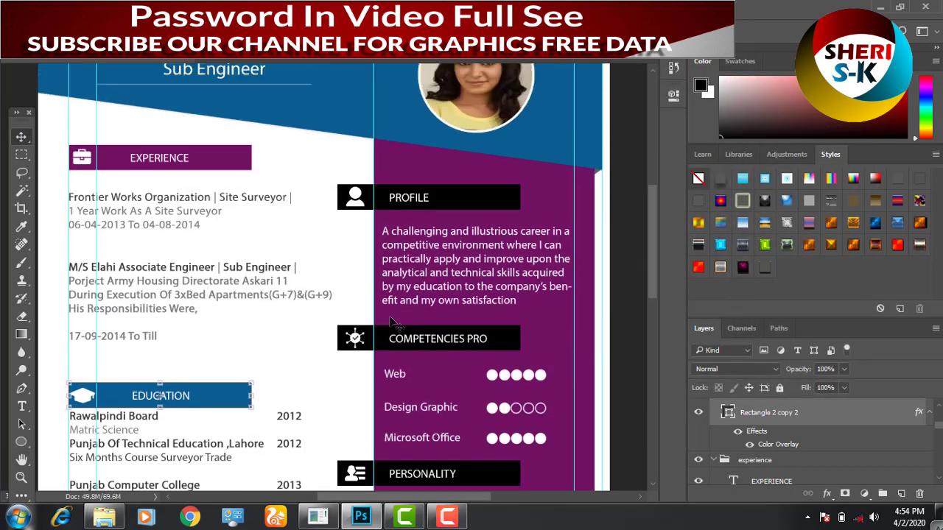
scroll(366, 376, up, 1)
scroll(479, 309, down, 1)
scroll(479, 310, down, 3)
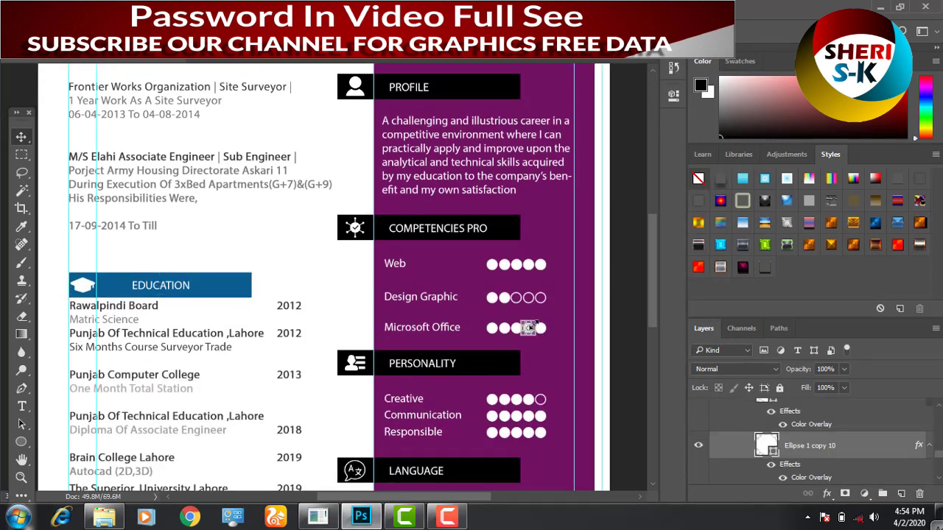
- Copy an empty outline dot onto the fifth Microsoft Office position, leaving three filled
key(ctrl+plus)
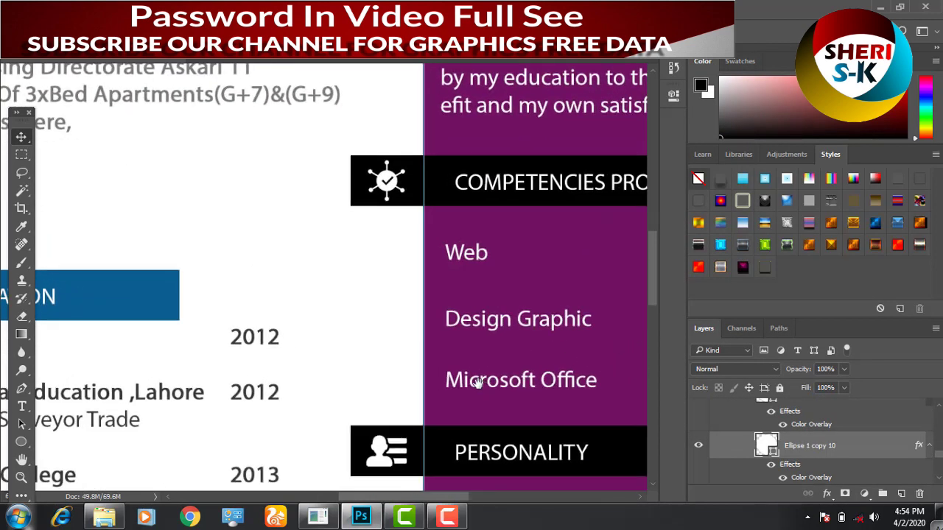
drag(483, 385, 195, 247)
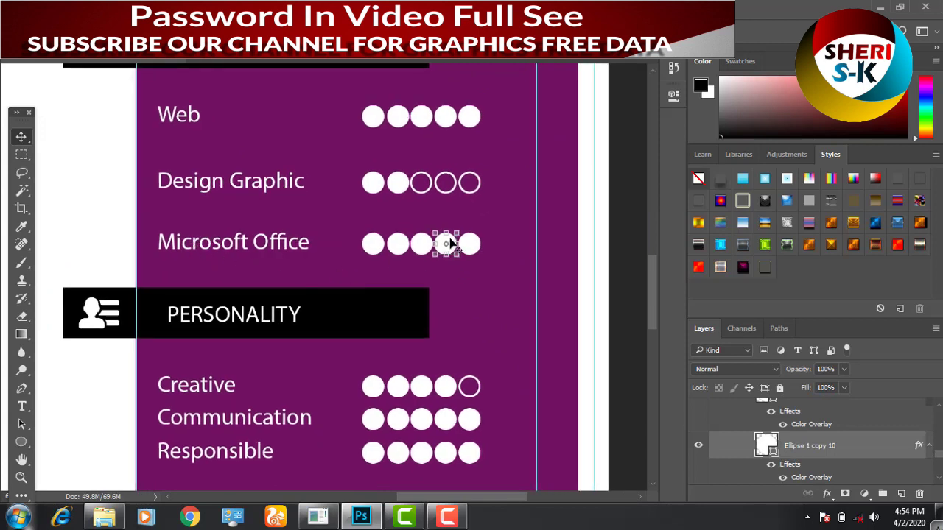
key(ctrl+t)
key(Return)
key(ctrl+t)
drag(458, 256, 480, 286)
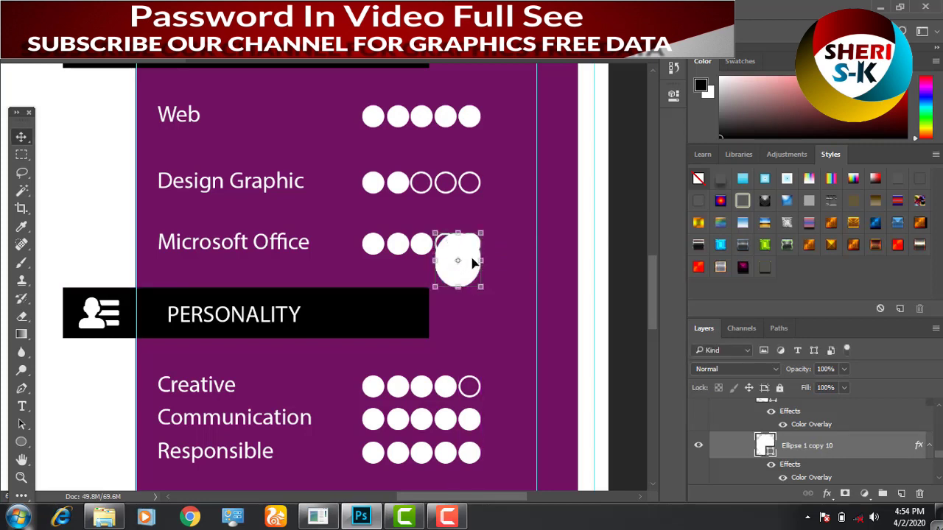
key(Delete)
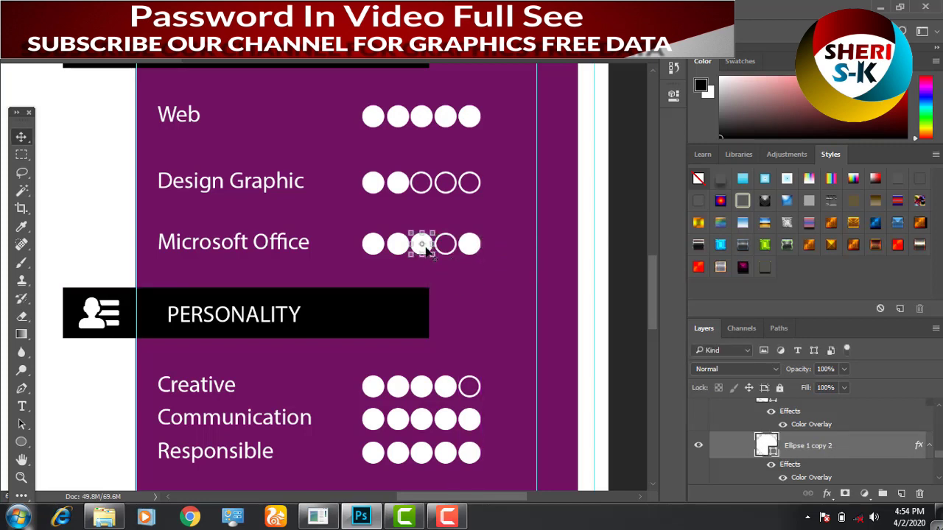
mouse_move(454, 249)
mouse_down()
mouse_move(474, 247)
mouse_move(407, 254)
mouse_move(447, 250)
mouse_up()
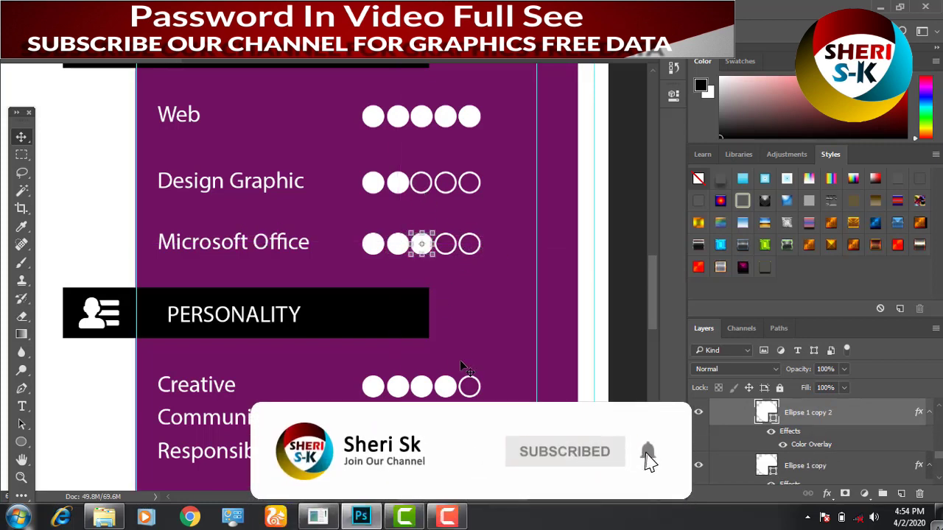
- Review the Personality and Language skill rows and zoom back out to the whole résumé
scroll(459, 360, down, 2)
scroll(390, 368, down, 2)
scroll(310, 379, down, 3)
scroll(221, 390, down, 4)
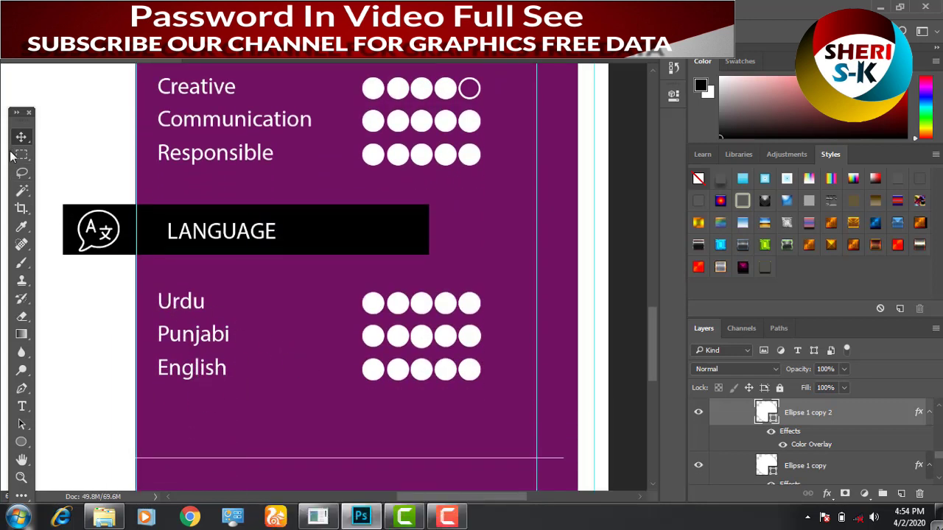
click(20, 155)
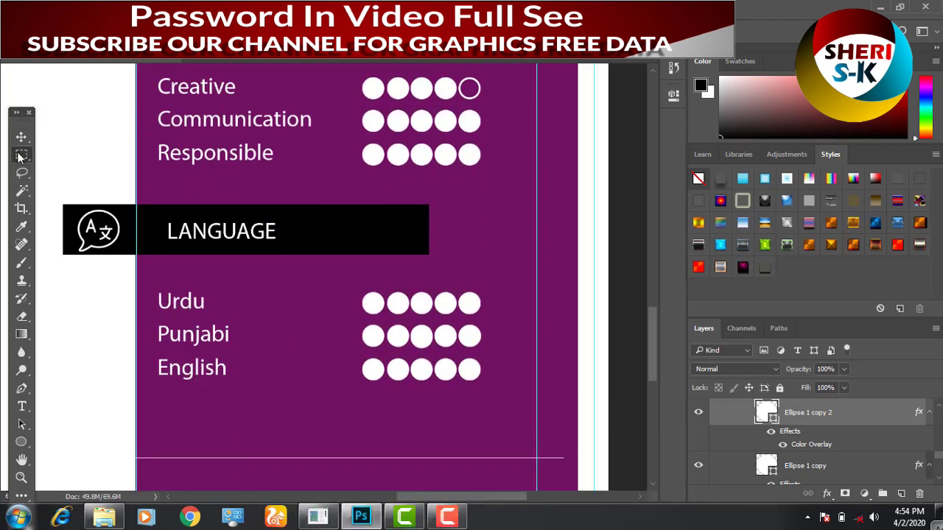
key(ctrl+minus)
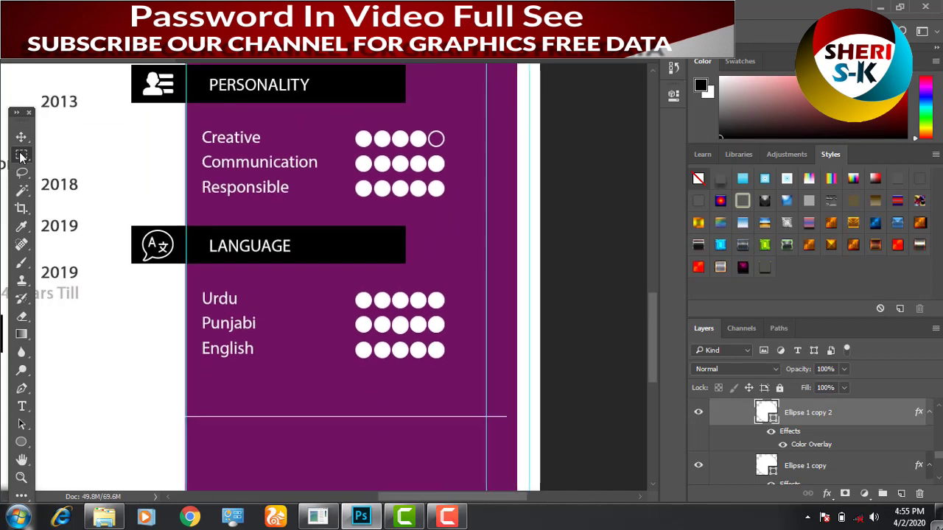
key(ctrl+minus)
key(ctrl+minus)
key(ctrl+minus)
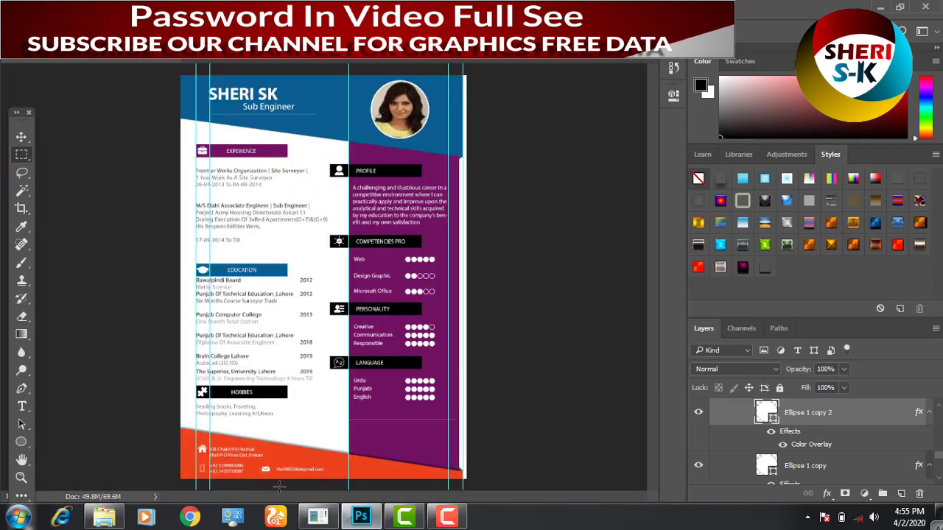
scroll(243, 339, up, 2)
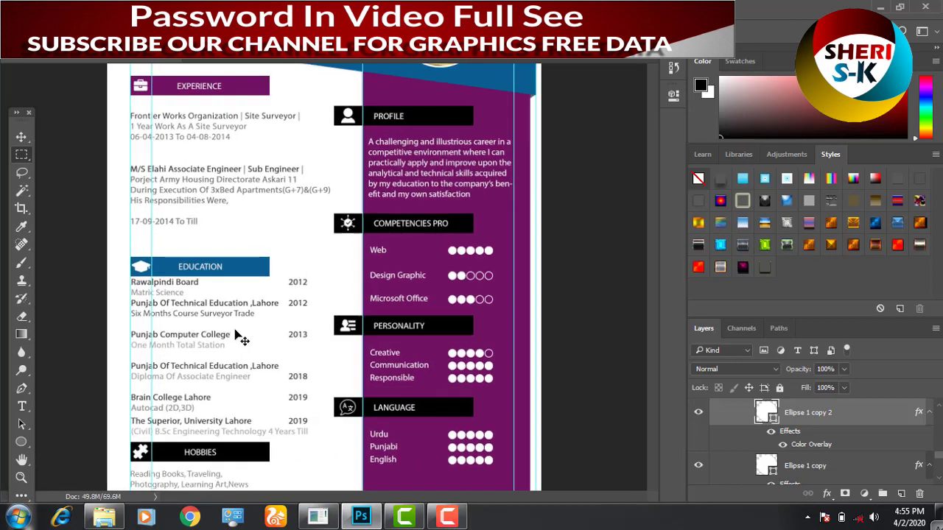
scroll(243, 339, up, 3)
drag(162, 336, 343, 263)
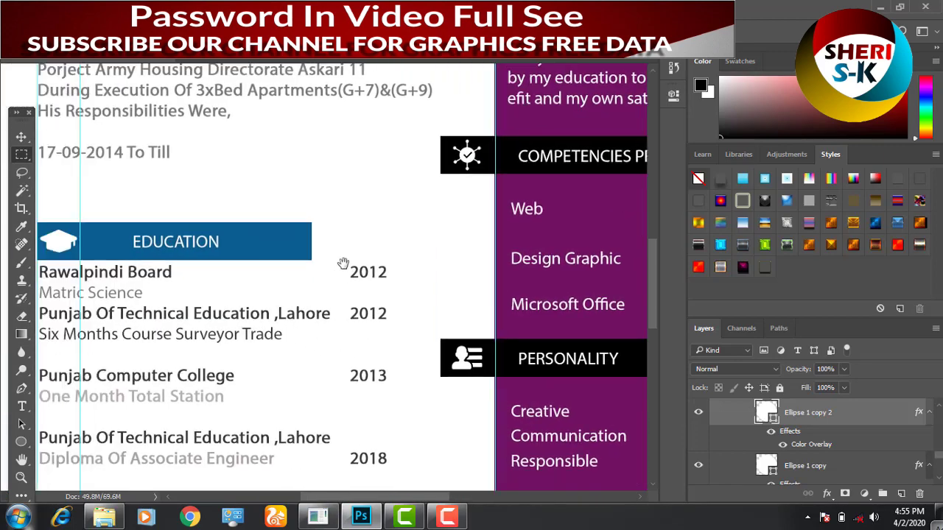
click(23, 407)
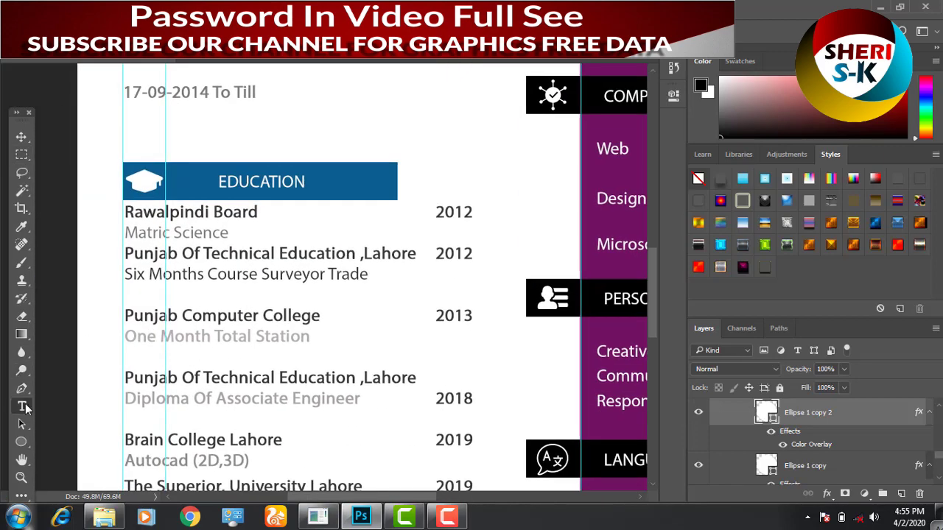
click(240, 213)
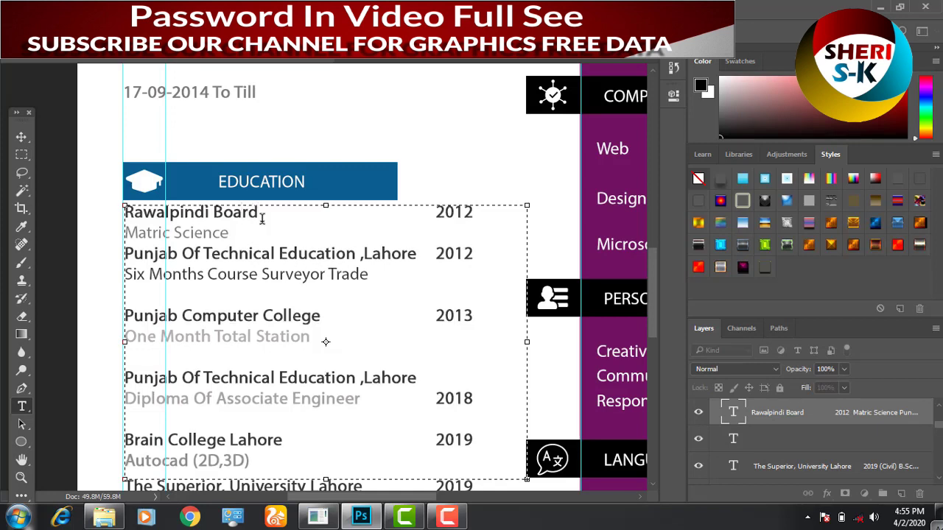
key(Left)
key(Delete)
key(Delete)
key(Delete)
key(BackSpace)
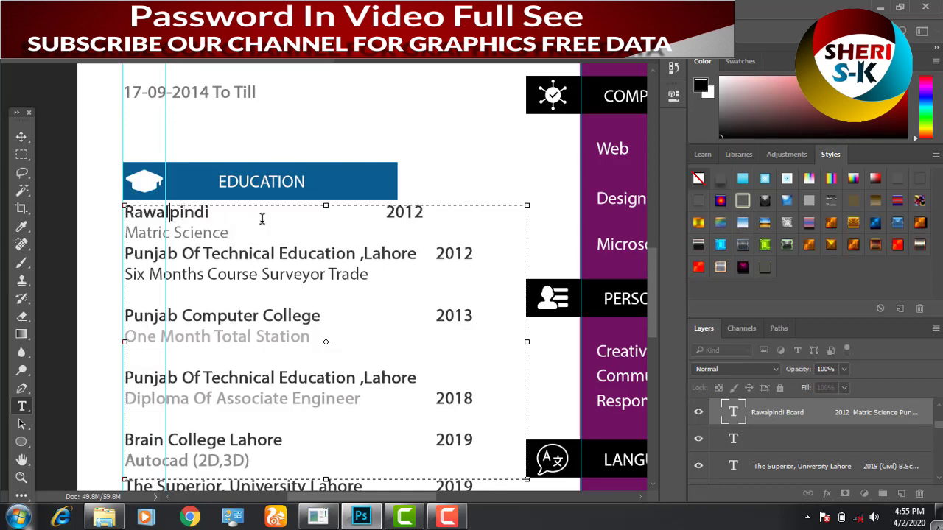
key(Delete)
key(Delete)
key(Delete)
key(BackSpace)
key(BackSpace)
key(BackSpace)
key(BackSpace)
key(BackSpace)
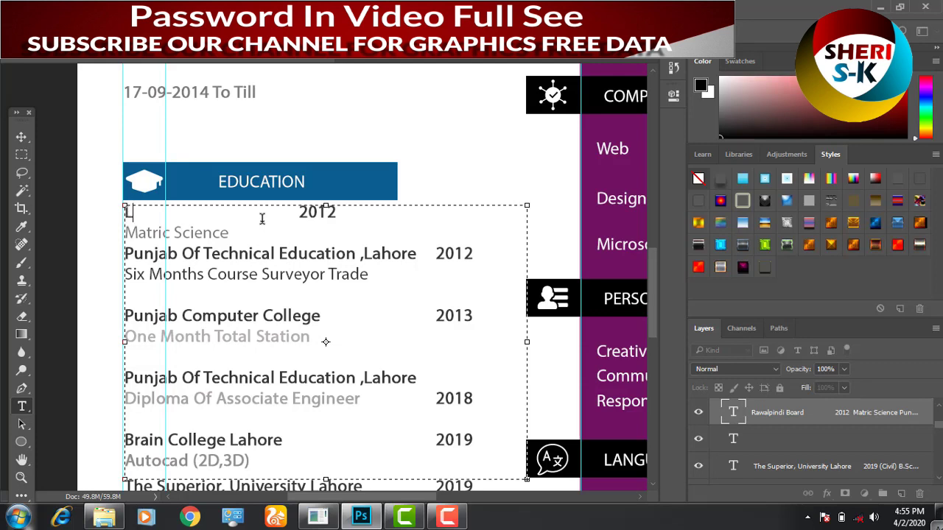
text(ahore Board)
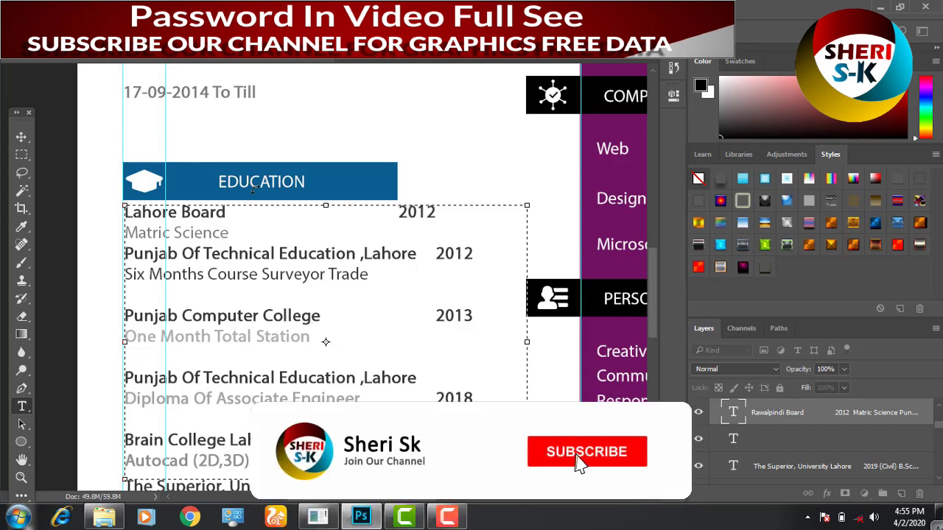
scroll(269, 269, up, 1)
scroll(273, 273, up, 3)
scroll(273, 275, up, 2)
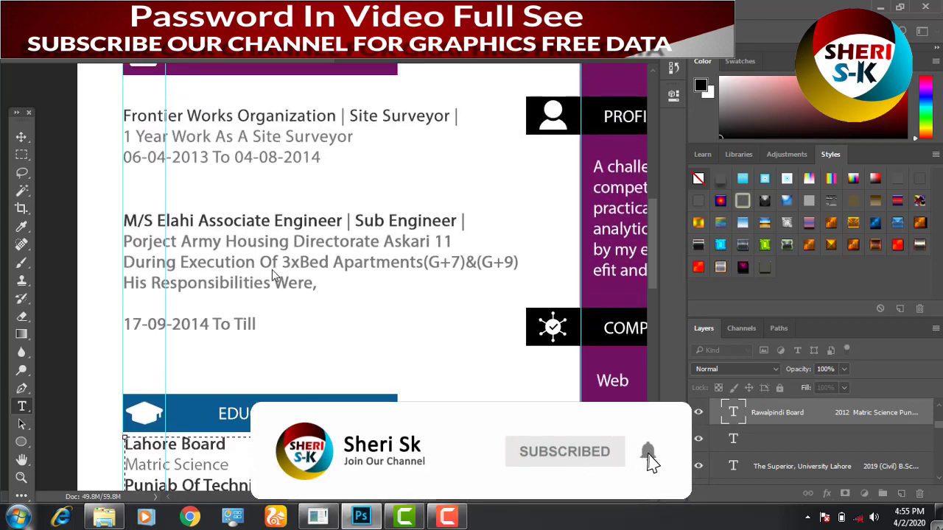
key(ctrl+z)
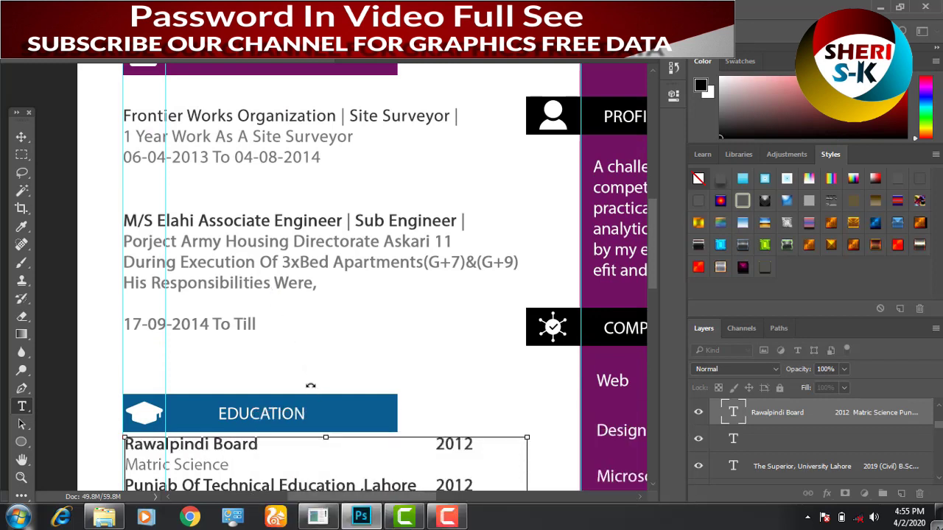
key(ctrl+z)
click(21, 155)
key(ctrl+z)
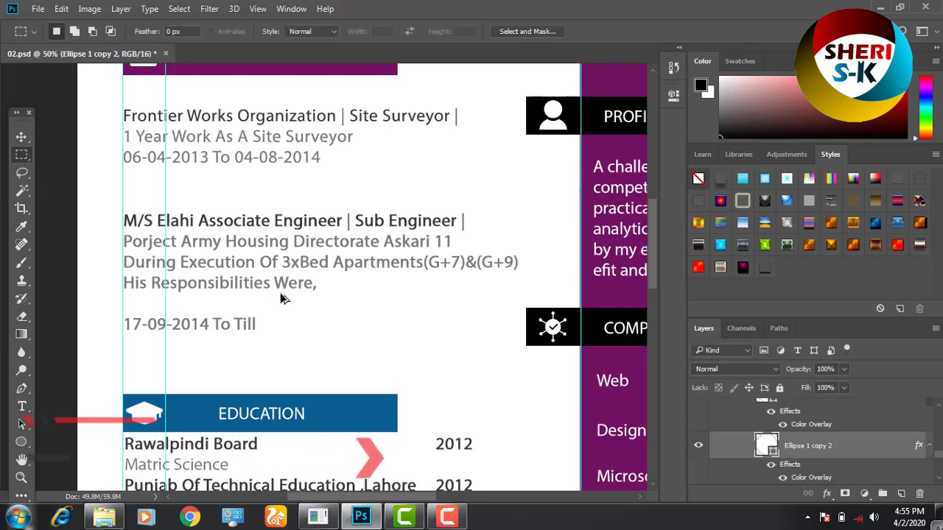
scroll(294, 307, down, 2)
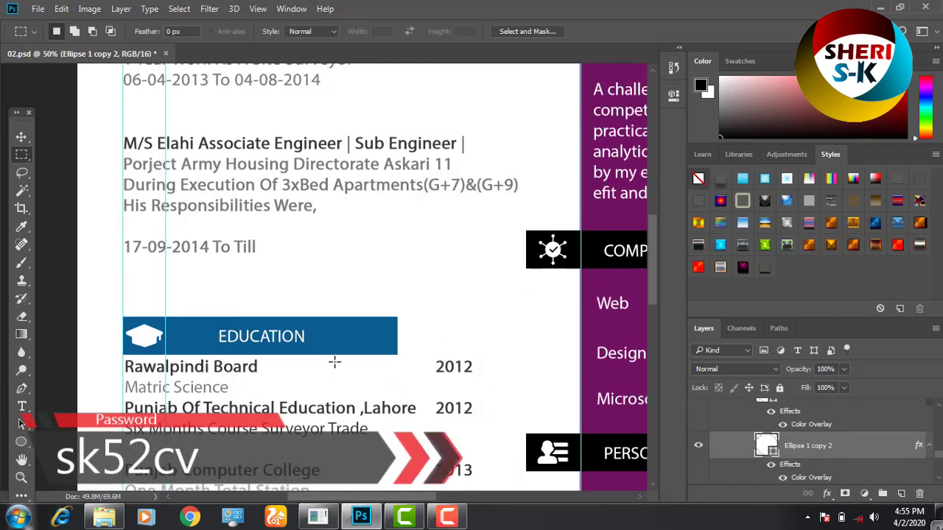
key(ctrl+minus)
key(ctrl+minus)
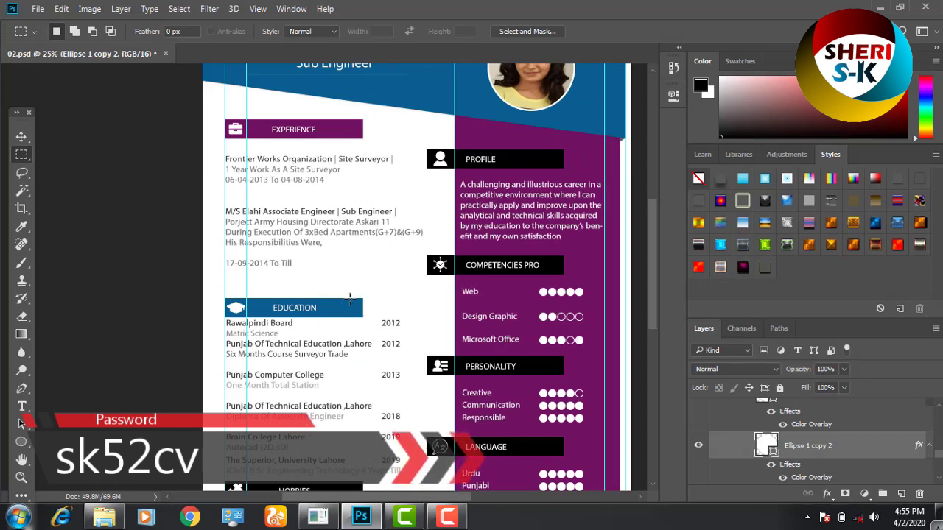
scroll(339, 346, up, 2)
scroll(354, 317, up, 2)
scroll(361, 295, down, 3)
scroll(361, 296, down, 2)
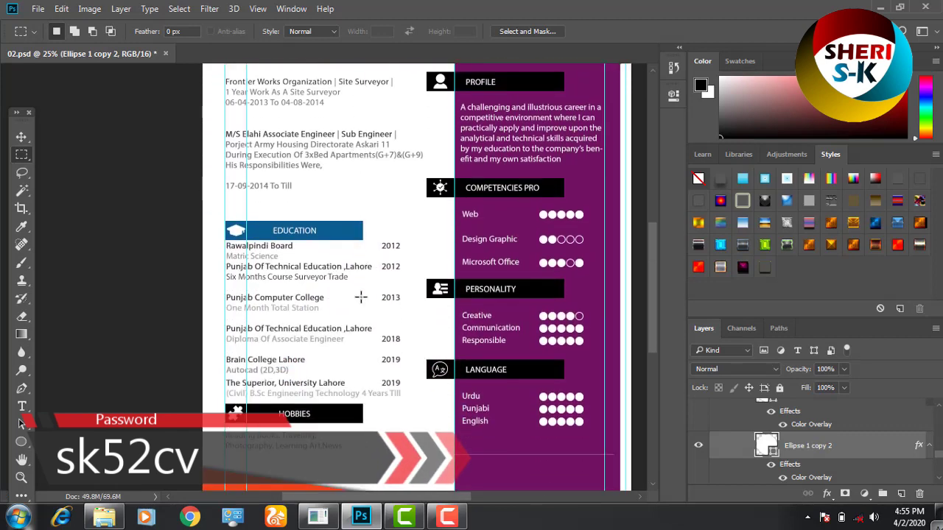
scroll(361, 296, down, 2)
scroll(361, 295, down, 1)
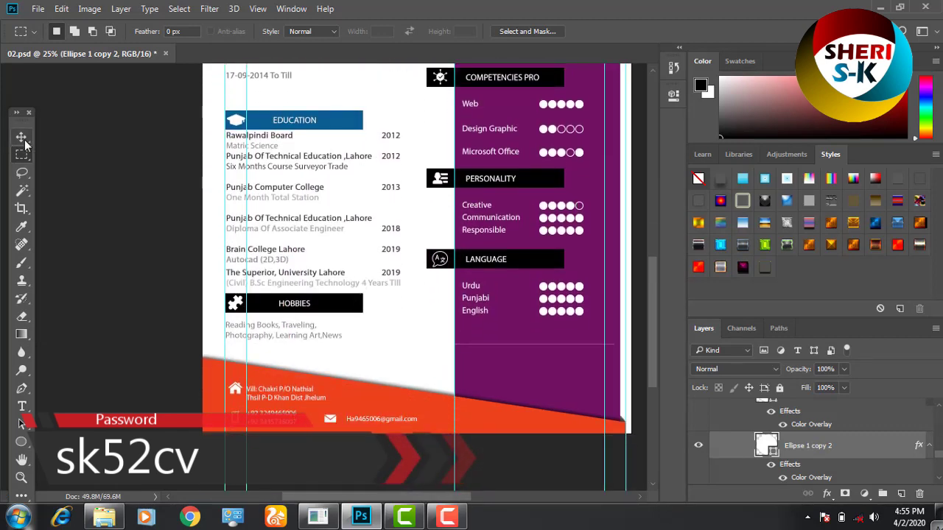
key(v)
click(380, 421)
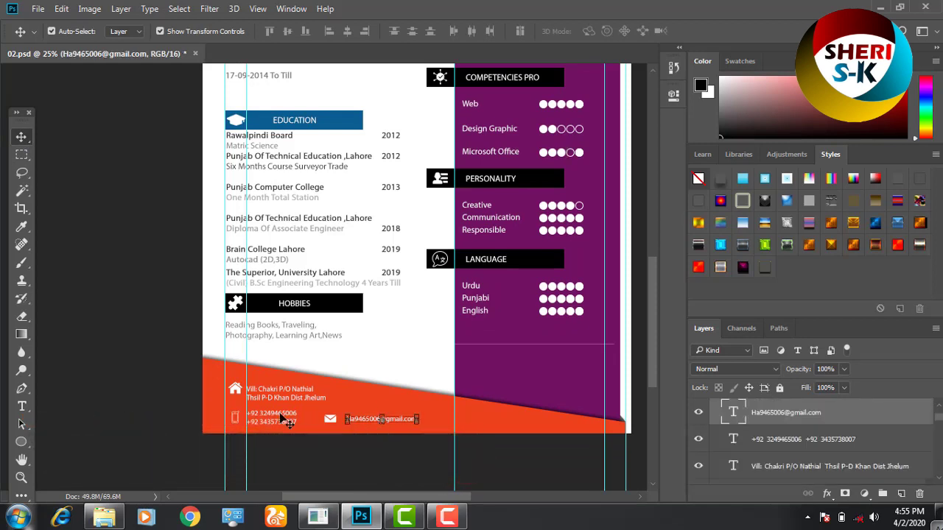
click(291, 413)
click(350, 390)
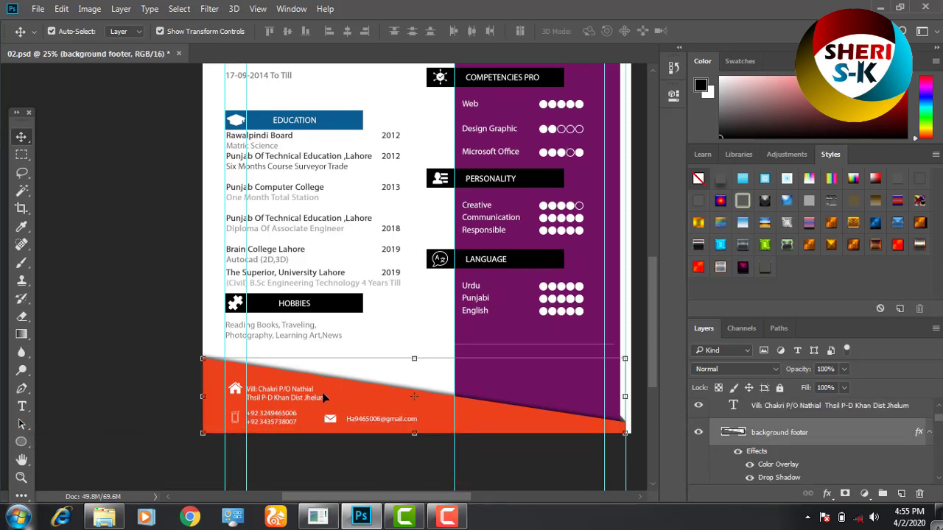
scroll(398, 214, up, 2)
scroll(398, 214, up, 2)
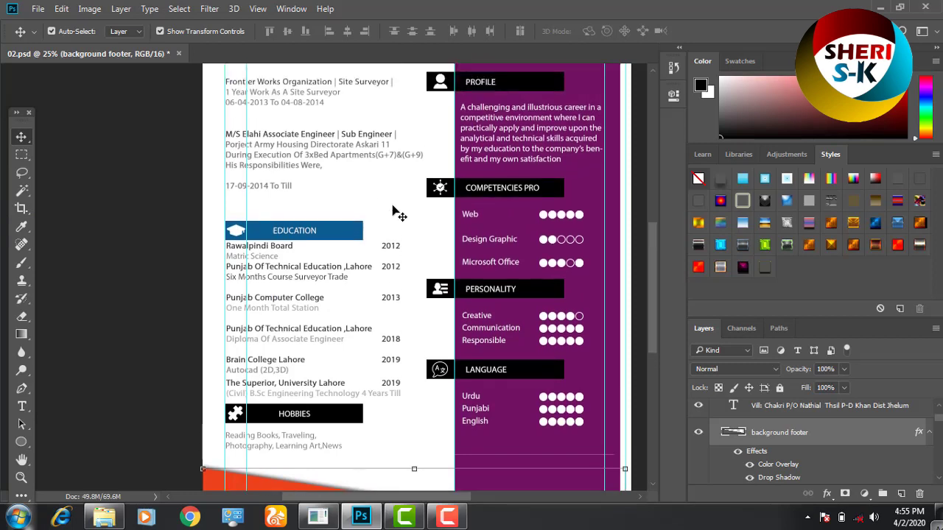
scroll(398, 213, up, 2)
scroll(397, 214, up, 3)
scroll(397, 214, up, 2)
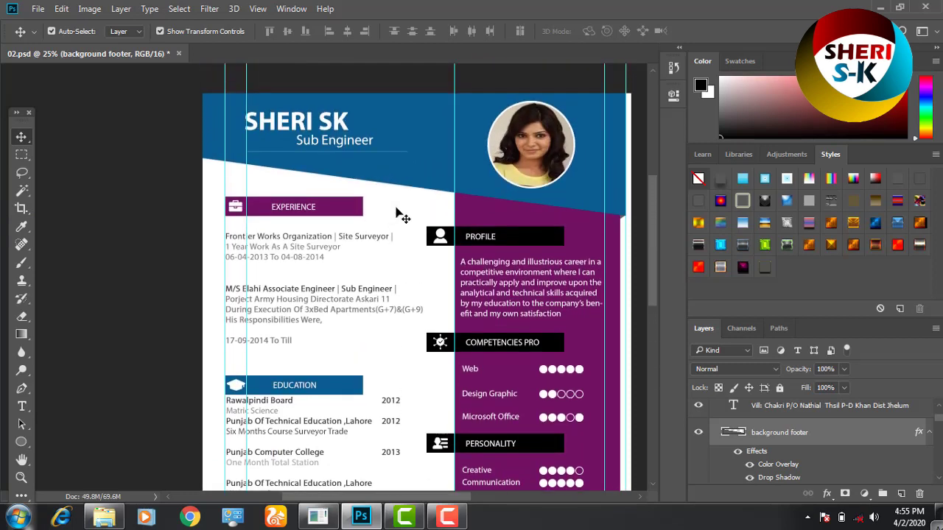